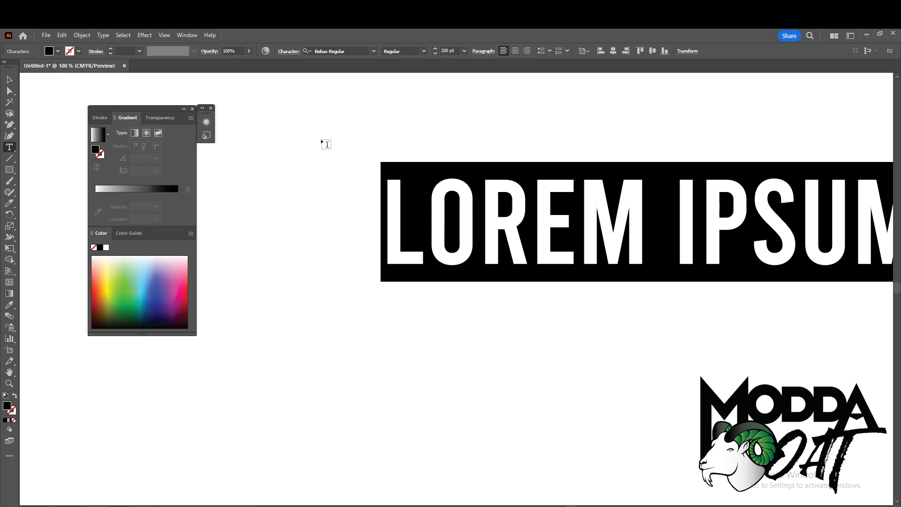
Enter a capital H as the text, enlarge it to about 858 pt and position it on the artboard.
{"action": "type", "text": "H"}
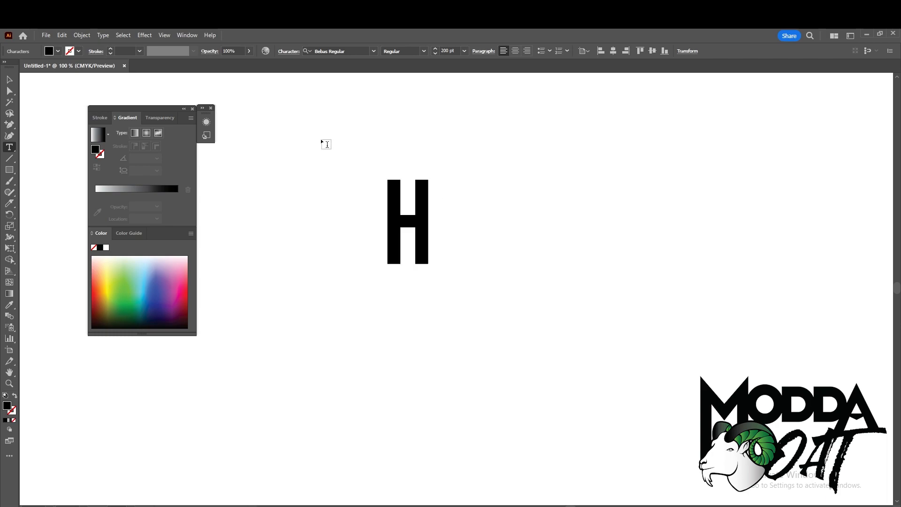
{"action": "left_click", "coordinate": [9, 80]}
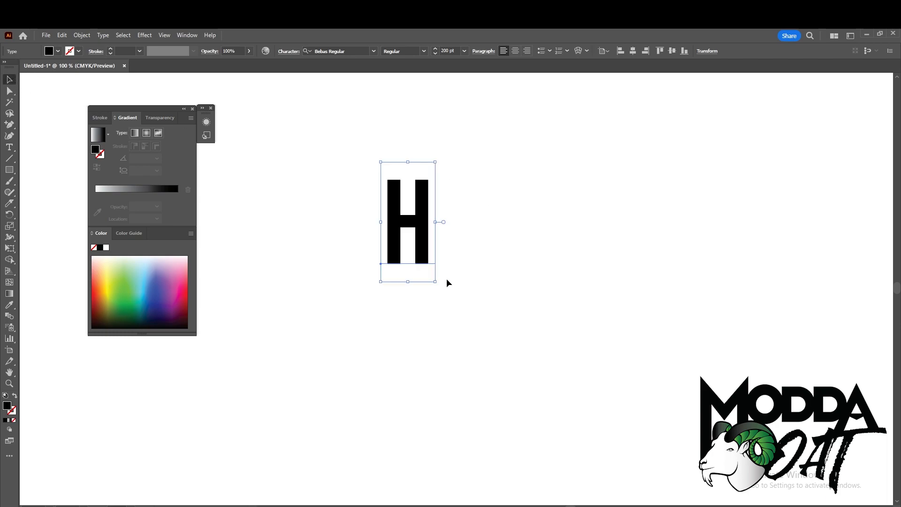
{"action": "left_click_drag", "start_coordinate": [436, 284], "coordinate": [552, 424]}
{"action": "left_click_drag", "start_coordinate": [465, 165], "coordinate": [486, 242]}
{"action": "left_click_drag", "start_coordinate": [521, 297], "coordinate": [546, 296]}
Convert the large H from live text to outlines.
{"action": "right_click", "coordinate": [499, 212]}
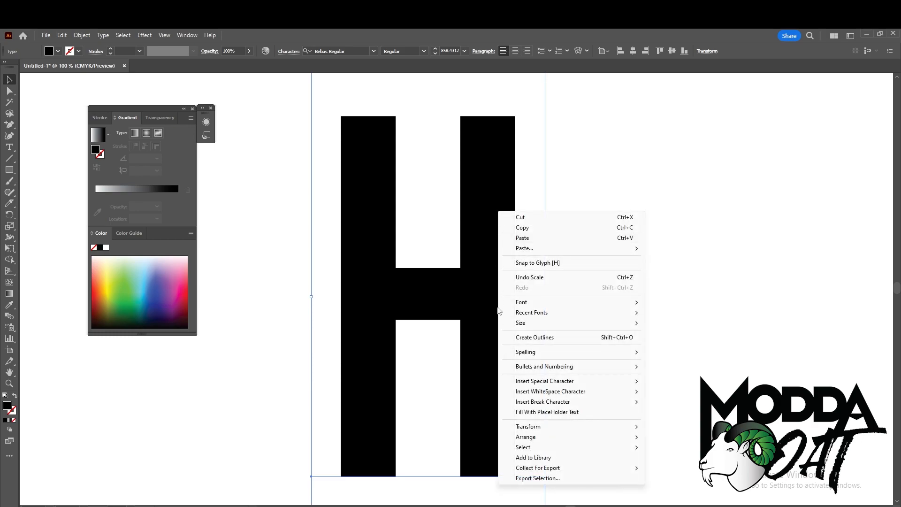
{"action": "left_click", "coordinate": [554, 341]}
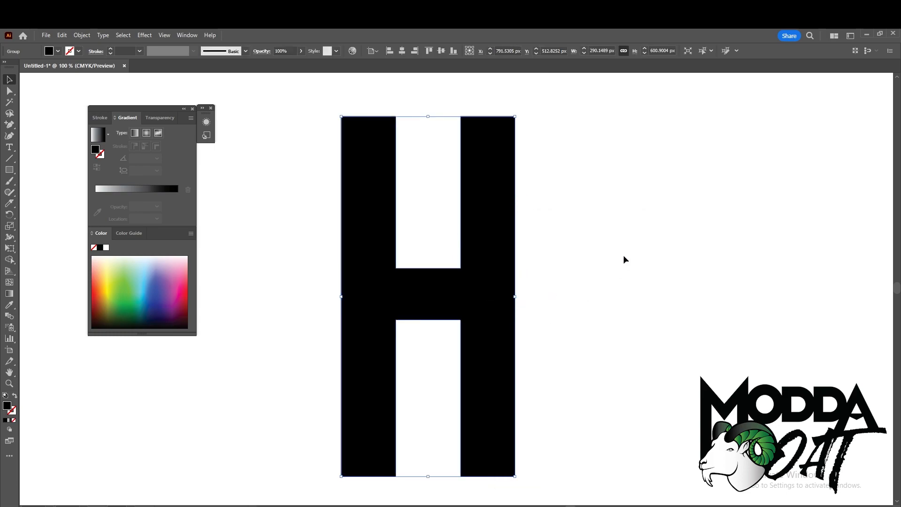
{"action": "left_click", "coordinate": [553, 284]}
{"action": "left_click", "coordinate": [511, 275]}
Cut the H in a straight diagonal with the Knife, from the left stem below the crossbar up through the right stem.
{"action": "left_click", "coordinate": [11, 125]}
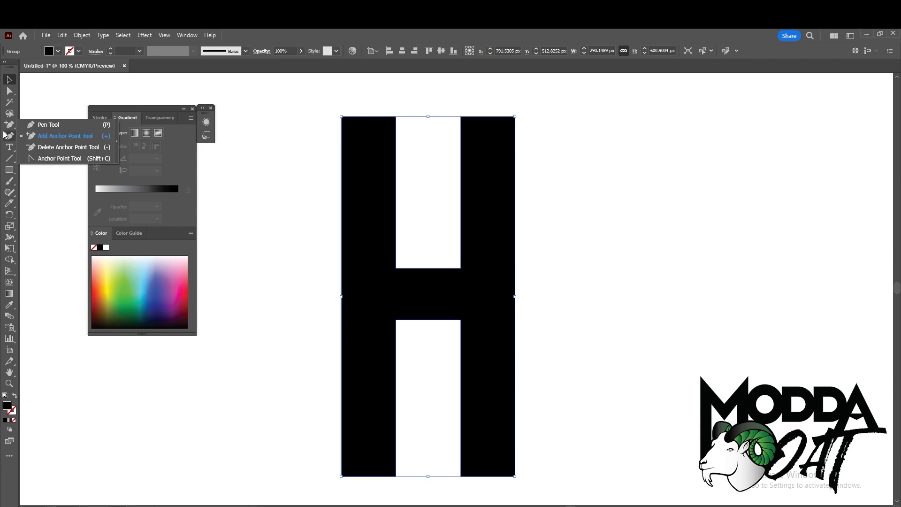
{"action": "left_click", "coordinate": [79, 136]}
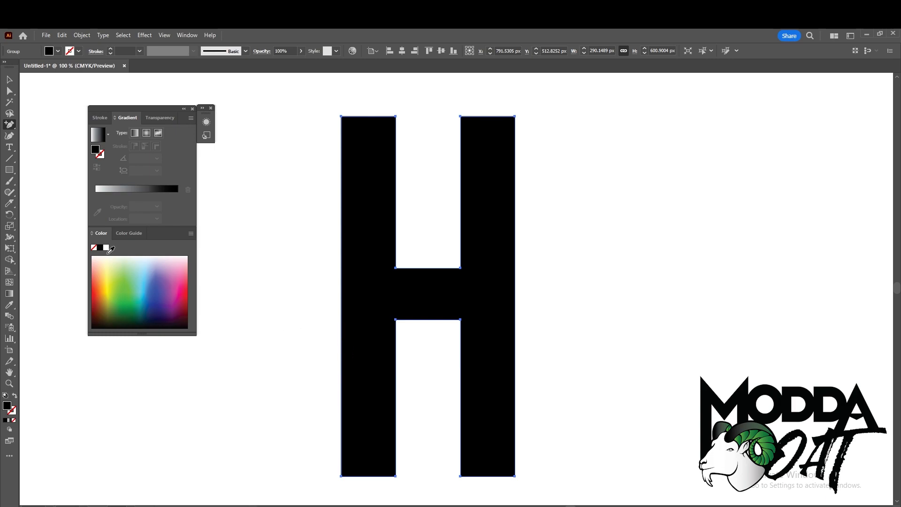
{"action": "left_click", "coordinate": [10, 205]}
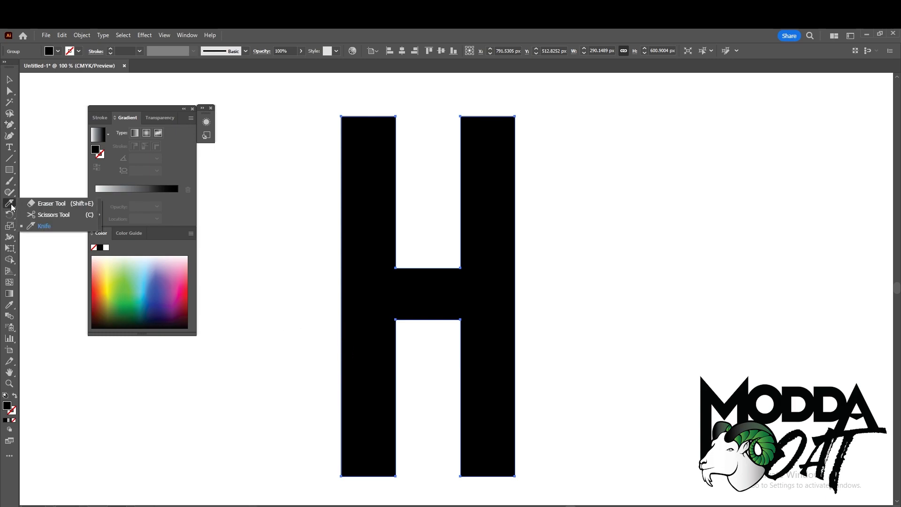
{"action": "left_click", "coordinate": [61, 228]}
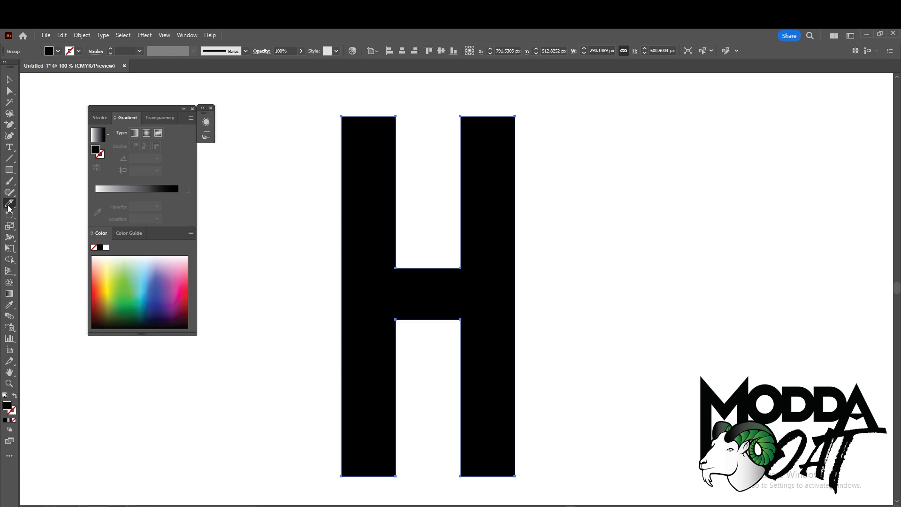
{"action": "left_click", "coordinate": [9, 208]}
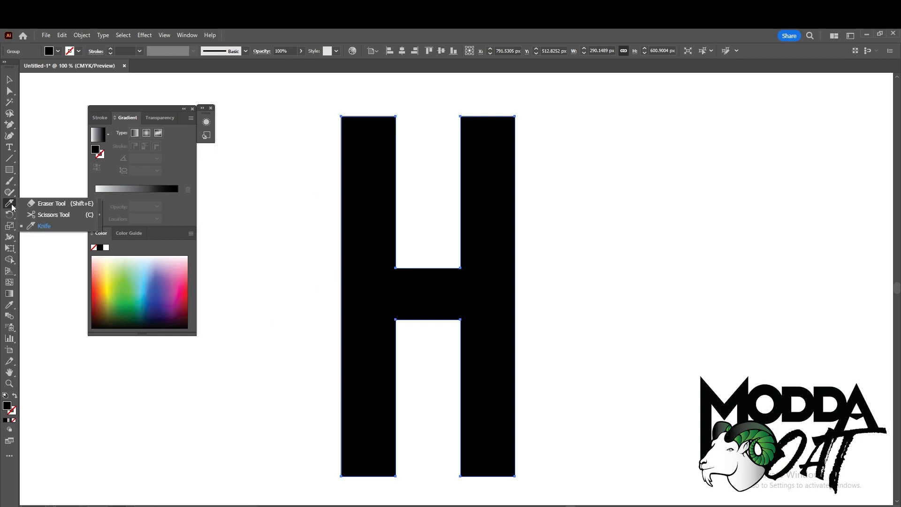
{"action": "left_click", "coordinate": [45, 224]}
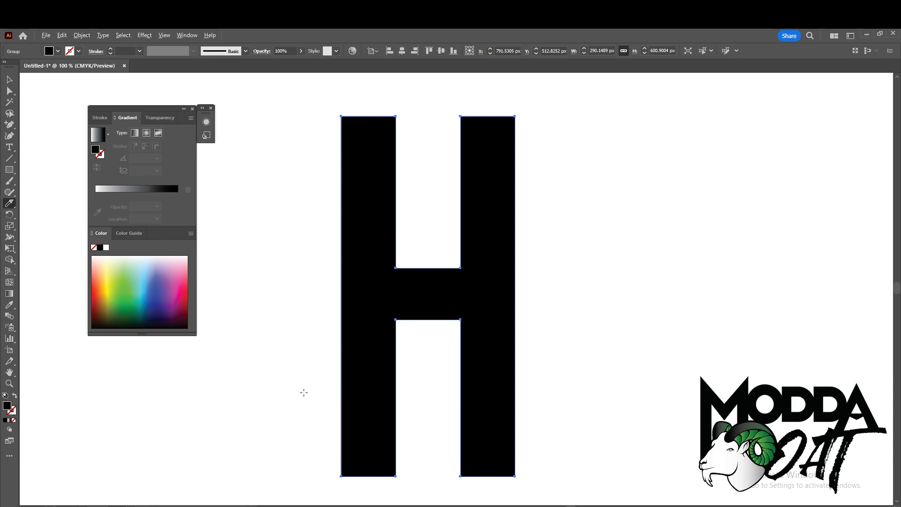
{"action": "left_click_drag", "start_coordinate": [298, 396], "coordinate": [609, 124]}
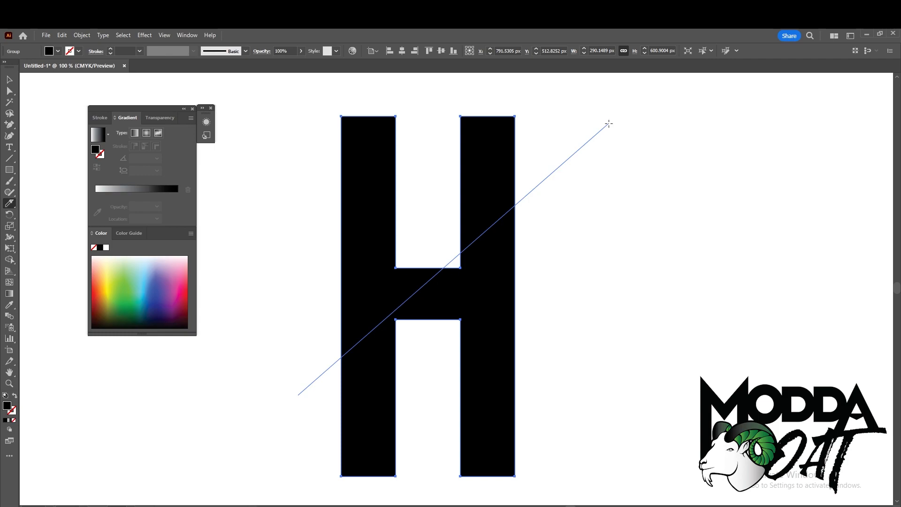
{"action": "left_click_drag", "start_coordinate": [609, 124], "coordinate": [609, 123]}
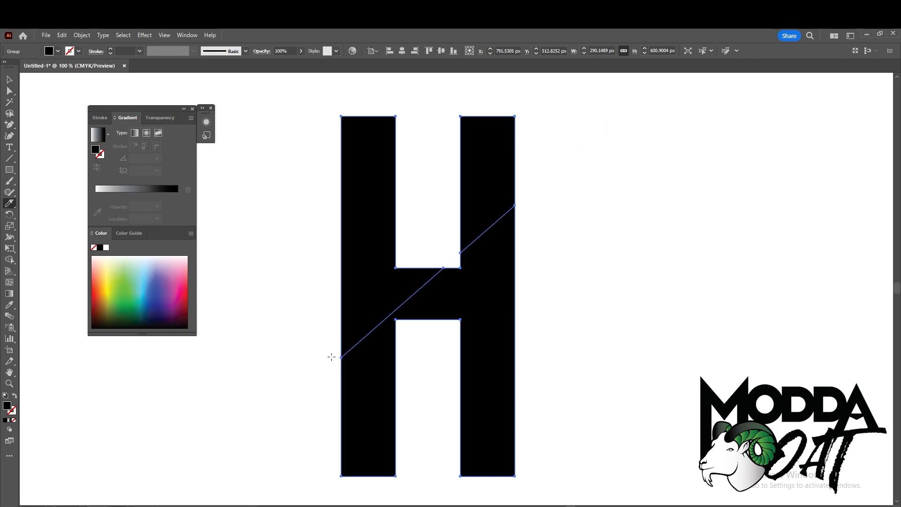
Ungroup the cut H so that its pieces can be selected separately.
{"action": "key", "text": "v"}
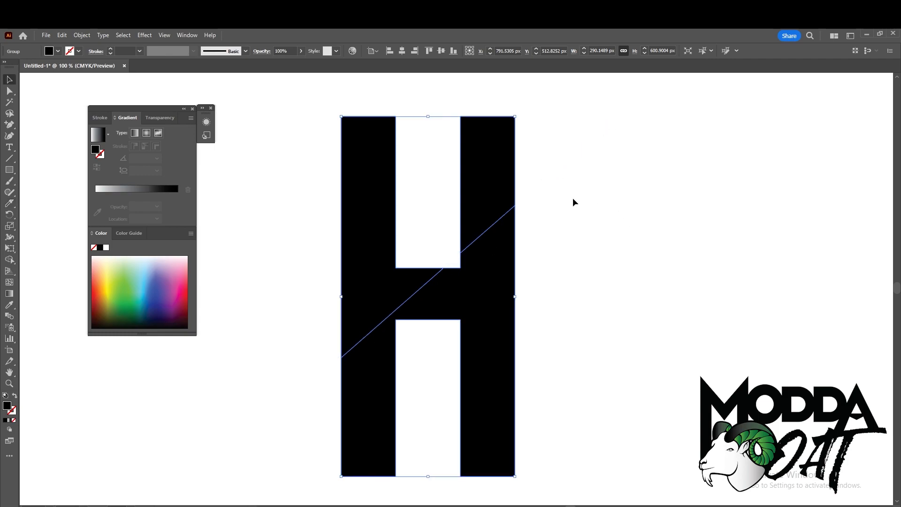
{"action": "left_click", "coordinate": [634, 189]}
{"action": "left_click_drag", "start_coordinate": [511, 295], "coordinate": [508, 290]}
{"action": "key", "text": "ctrl+z"}
{"action": "right_click", "coordinate": [490, 209]}
{"action": "left_click", "coordinate": [516, 334]}
{"action": "left_click", "coordinate": [525, 280]}
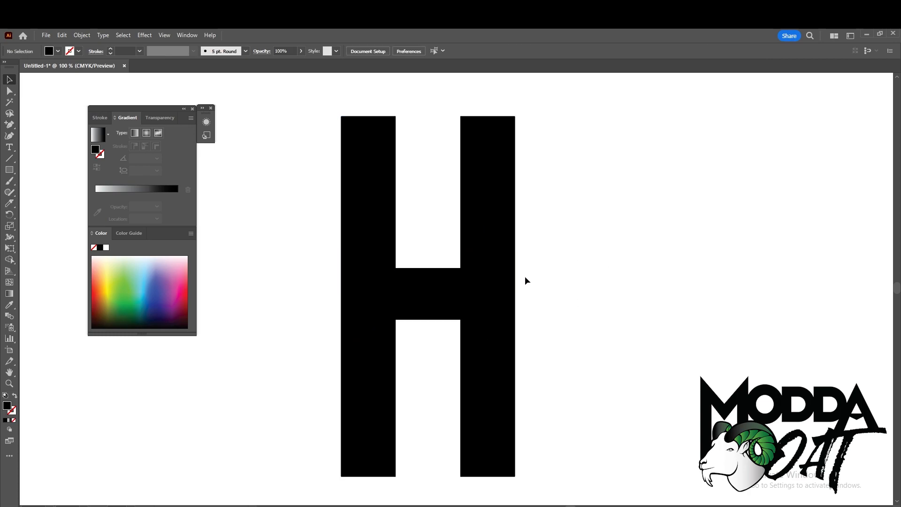
Test-move the lower piece and the upper-right piece away from the H, undoing each move.
{"action": "left_click_drag", "start_coordinate": [491, 273], "coordinate": [499, 342]}
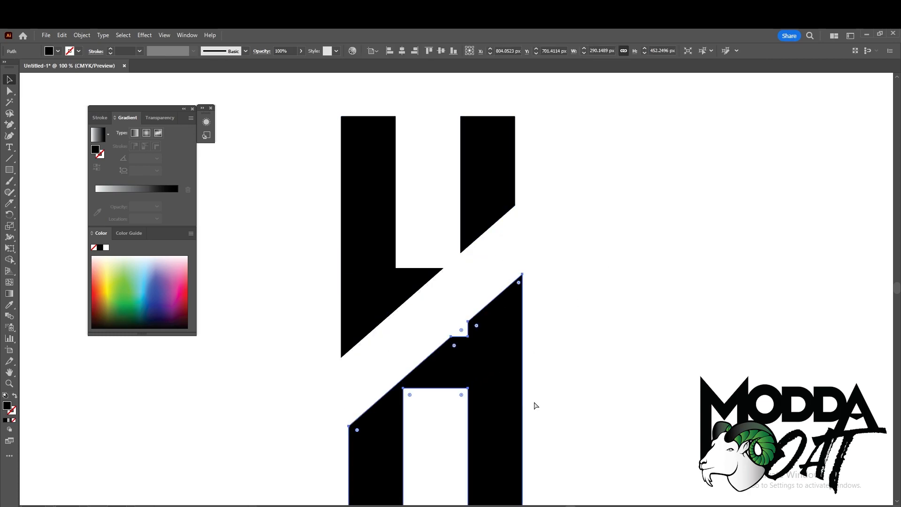
{"action": "key", "text": "ctrl+z"}
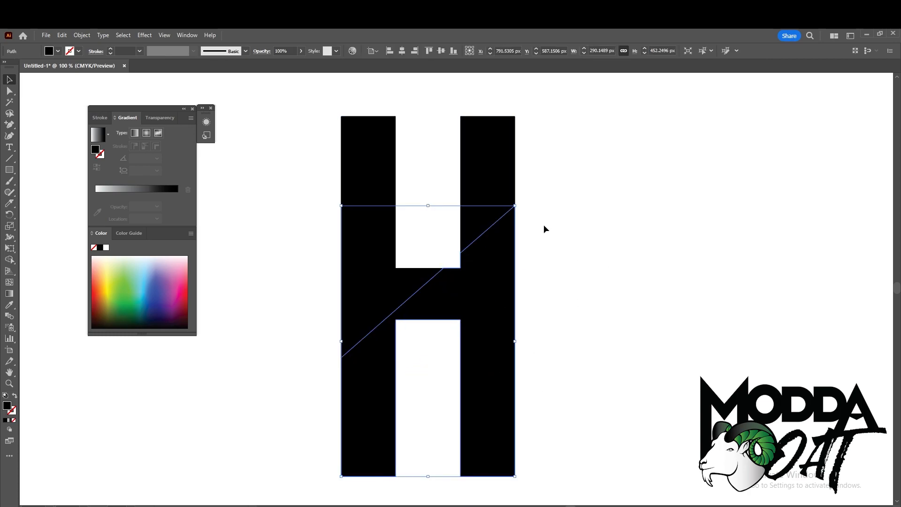
{"action": "scroll", "coordinate": [539, 210], "scroll_direction": "up", "scroll_amount": 4}
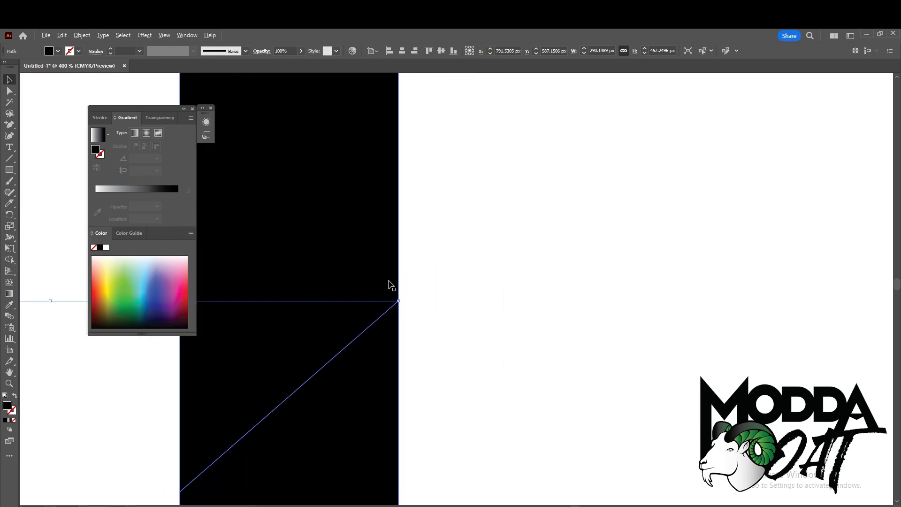
{"action": "scroll", "coordinate": [389, 283], "scroll_direction": "down", "scroll_amount": 5}
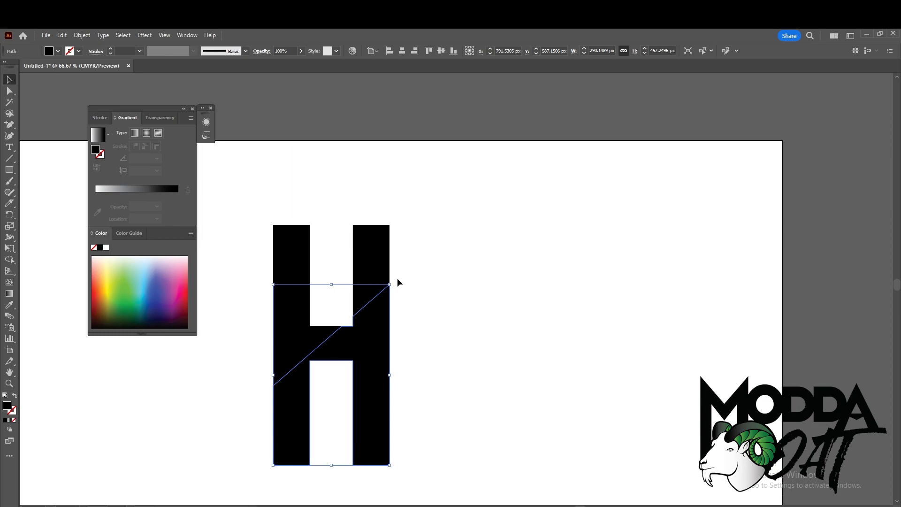
{"action": "left_click", "coordinate": [366, 292]}
{"action": "left_click_drag", "start_coordinate": [365, 291], "coordinate": [409, 248]}
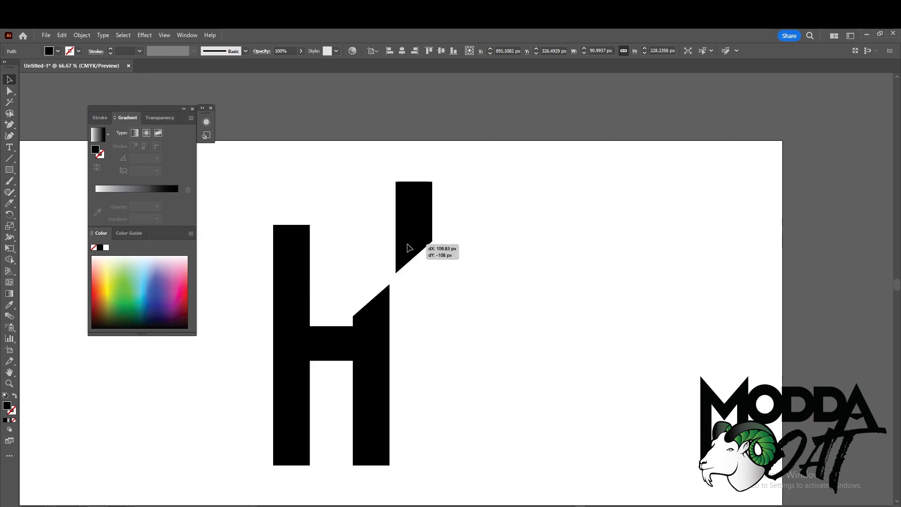
{"action": "key", "text": "ctrl+z"}
{"action": "left_click_drag", "start_coordinate": [379, 340], "coordinate": [384, 376]}
{"action": "key", "text": "ctrl+z"}
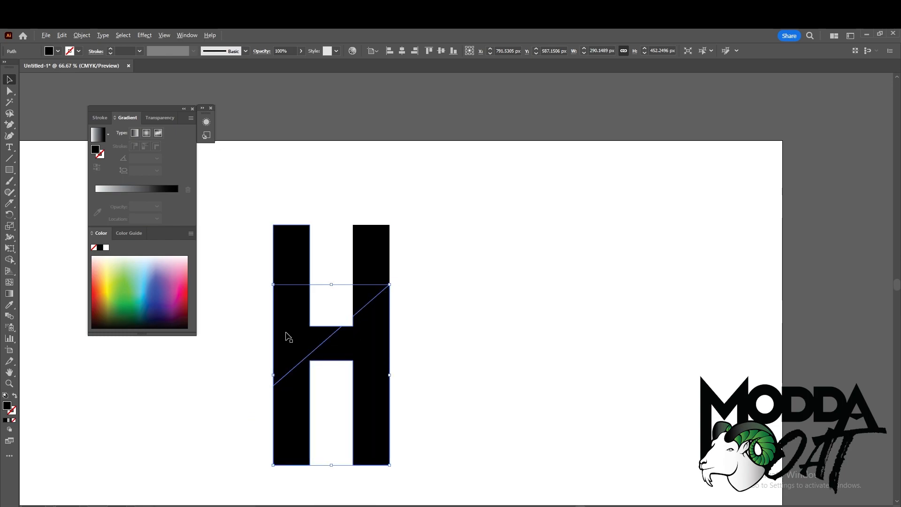
Group the two upper pieces of the H, then test-move the group and undo the move.
{"action": "scroll", "coordinate": [290, 337], "scroll_direction": "up", "scroll_amount": 1, "text": "alt"}
{"action": "left_click_drag", "start_coordinate": [303, 185], "coordinate": [485, 192]}
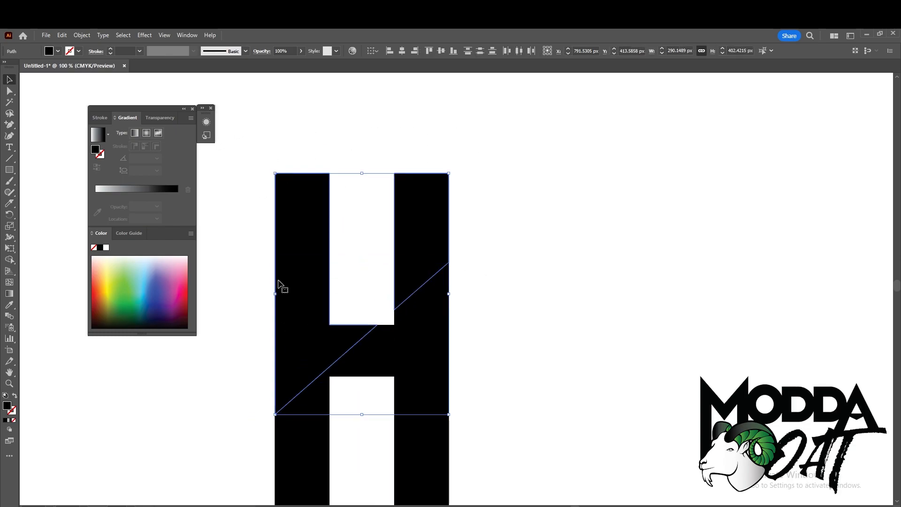
{"action": "right_click", "coordinate": [411, 221]}
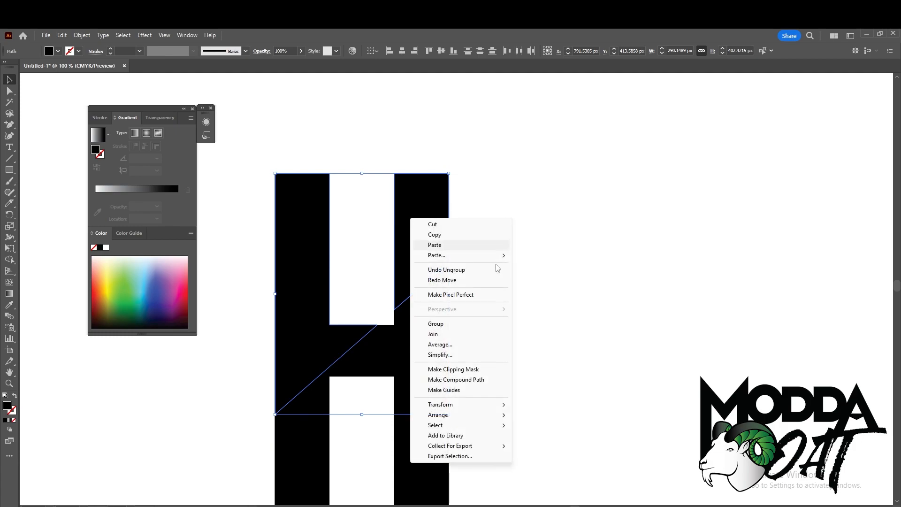
{"action": "left_click", "coordinate": [443, 324]}
{"action": "left_click", "coordinate": [543, 208]}
{"action": "left_click_drag", "start_coordinate": [430, 253], "coordinate": [432, 199]}
{"action": "key", "text": "ctrl+z"}
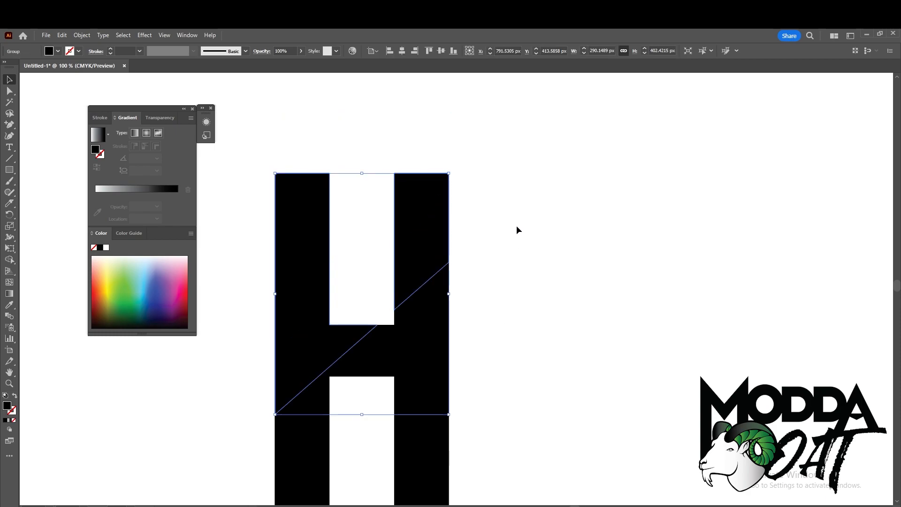
Fill the grouped upper section of the H with lime green from the color spectrum and deselect it.
{"action": "scroll", "coordinate": [457, 263], "scroll_direction": "up", "scroll_amount": 4}
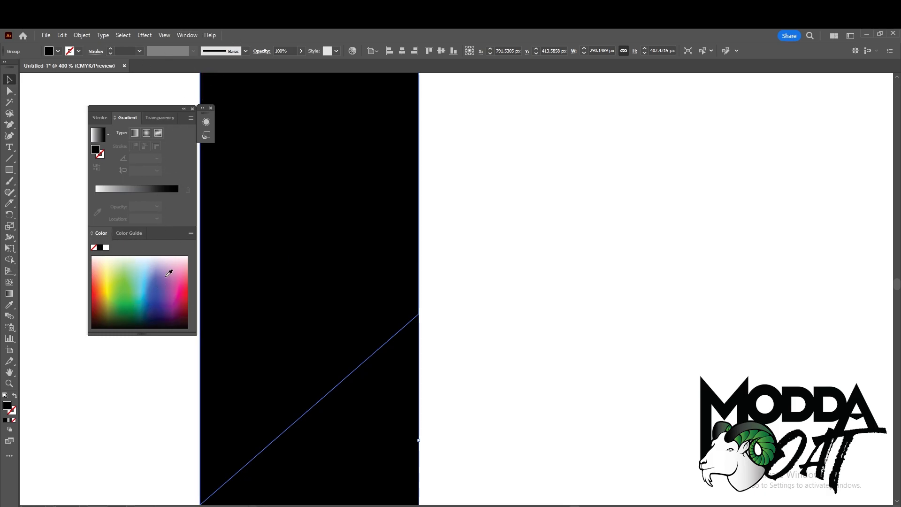
{"action": "left_click", "coordinate": [187, 35]}
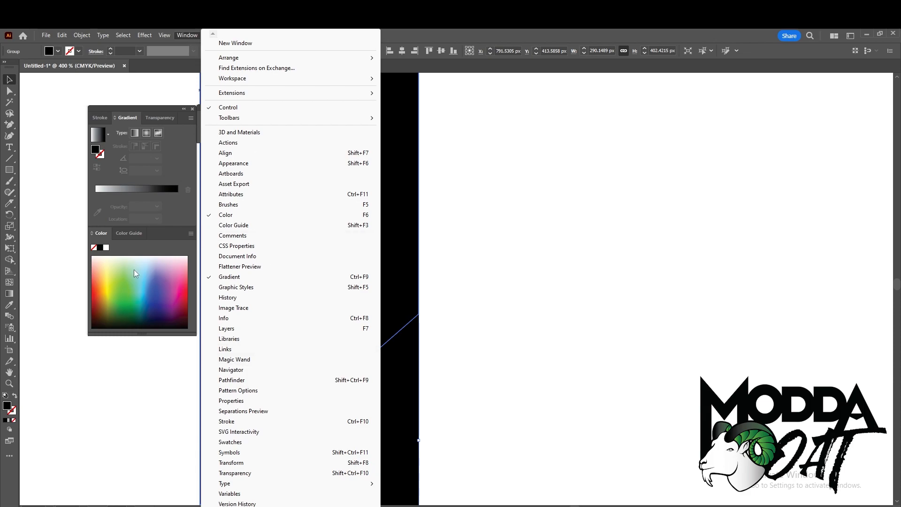
{"action": "left_click", "coordinate": [161, 233]}
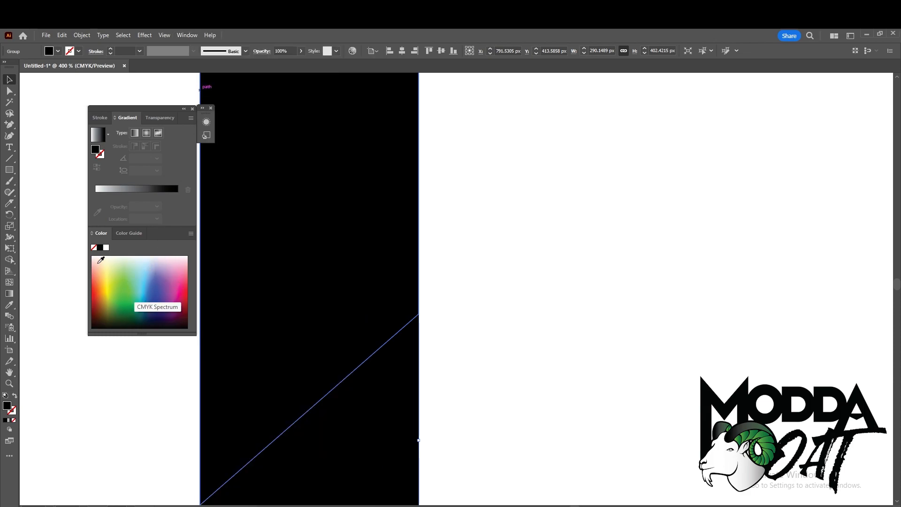
{"action": "left_click", "coordinate": [118, 278]}
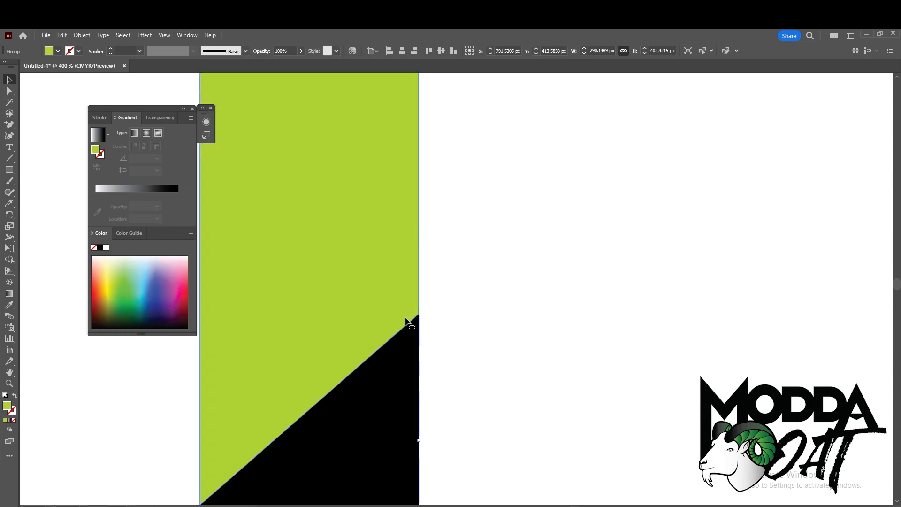
{"action": "left_click", "coordinate": [449, 247]}
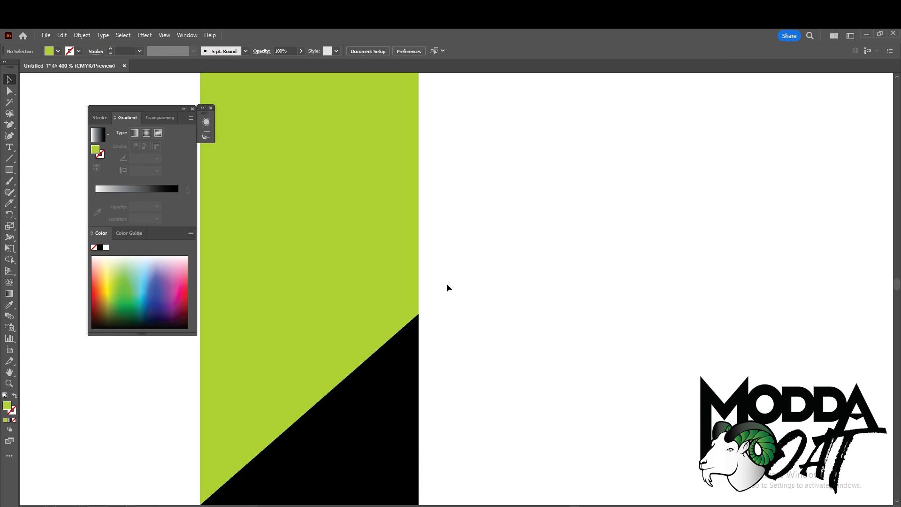
Add two anchor points to the outer edge of the green upper-right piece, at about Y 340 px and Y 317 px.
{"action": "scroll", "coordinate": [435, 303], "scroll_direction": "up", "scroll_amount": 2}
{"action": "scroll", "coordinate": [393, 335], "scroll_direction": "down", "scroll_amount": 3}
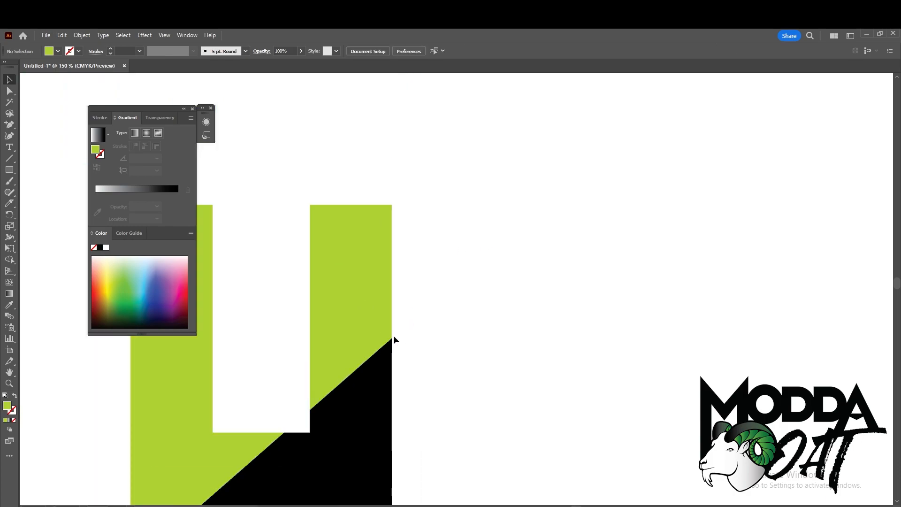
{"action": "left_click", "coordinate": [375, 340]}
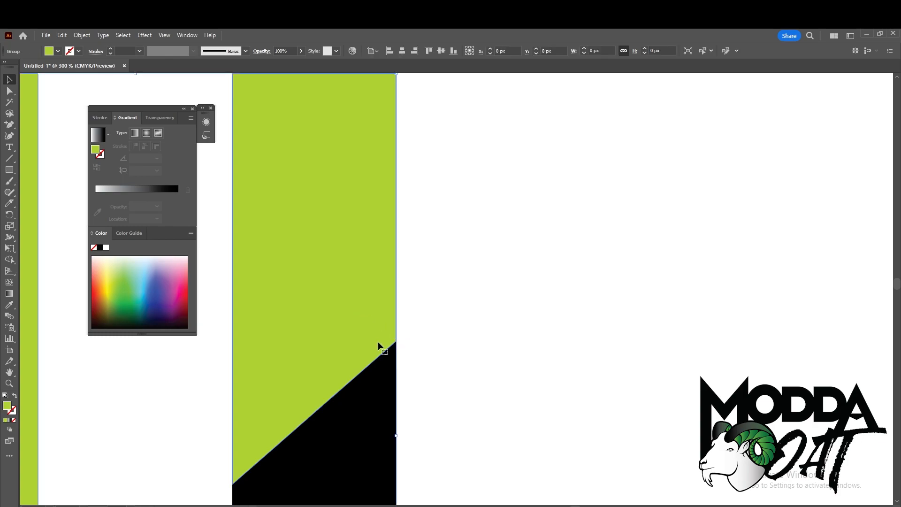
{"action": "key", "text": "a"}
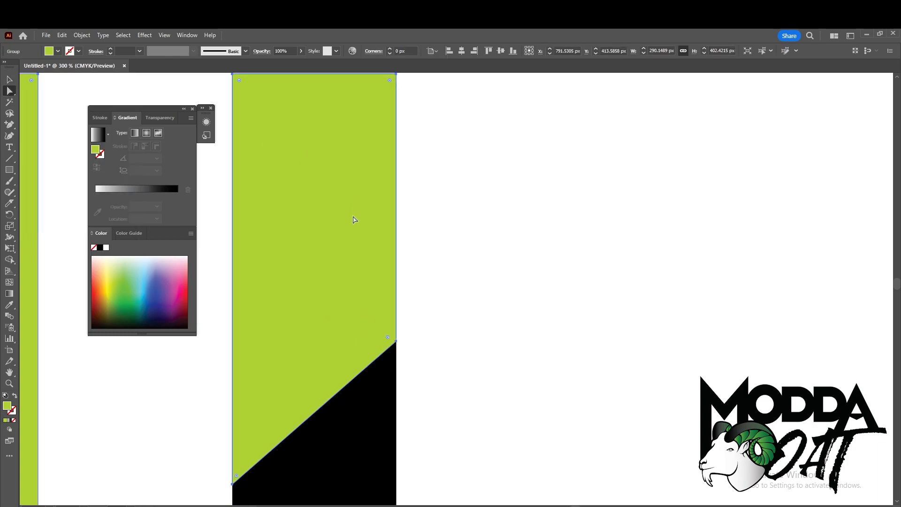
{"action": "left_click", "coordinate": [397, 342]}
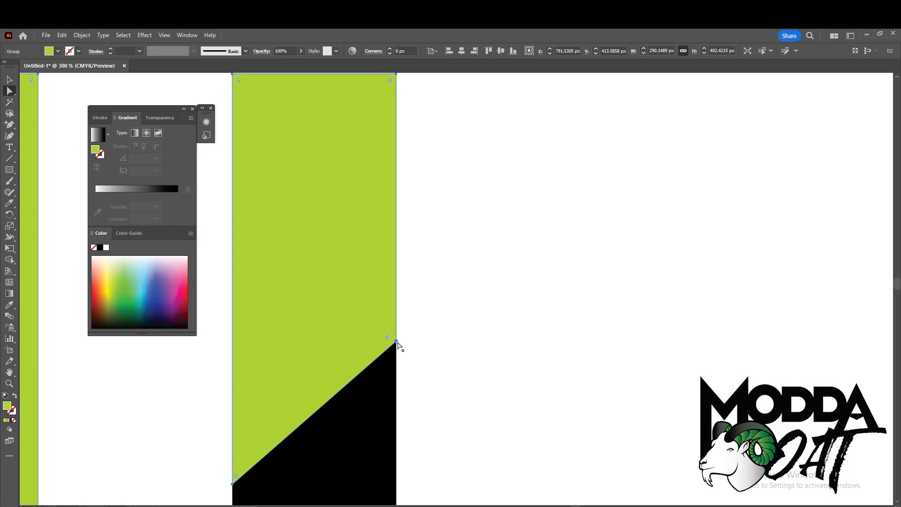
{"action": "scroll", "coordinate": [396, 241], "scroll_direction": "down", "scroll_amount": 1}
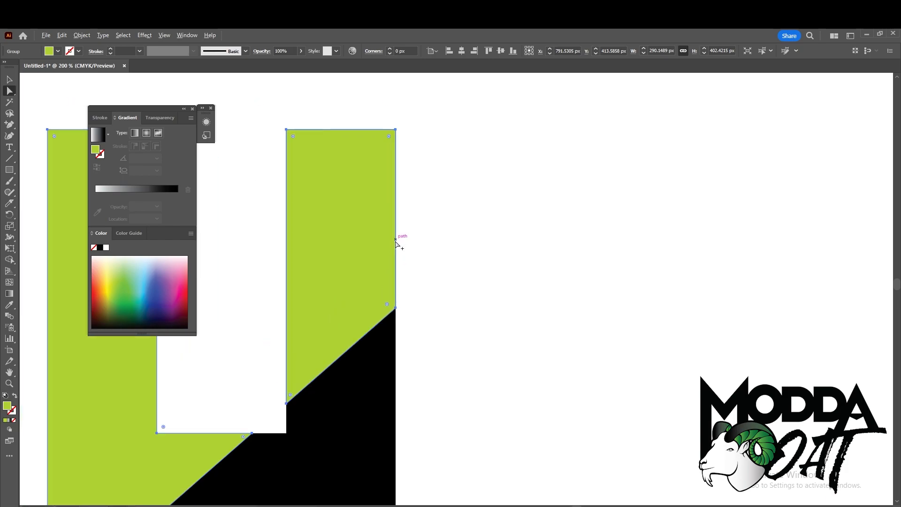
{"action": "scroll", "coordinate": [396, 285], "scroll_direction": "up", "scroll_amount": 2}
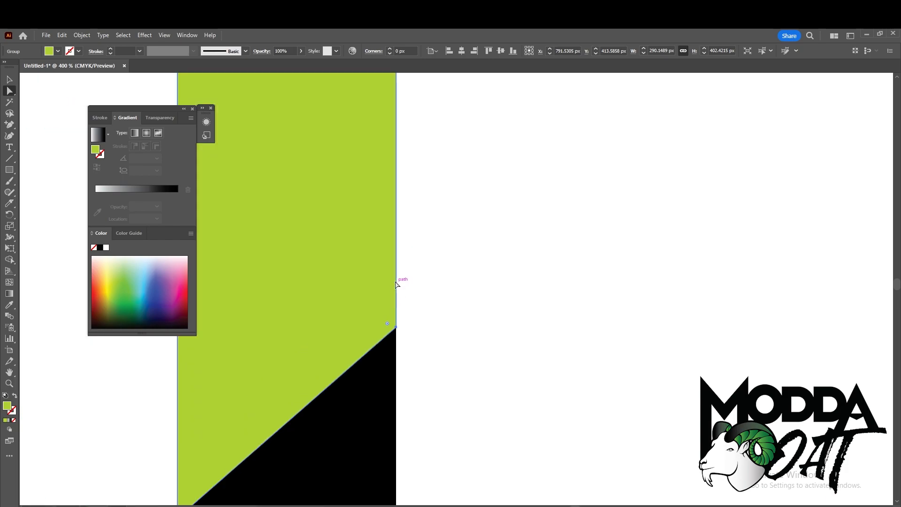
{"action": "key", "text": "p"}
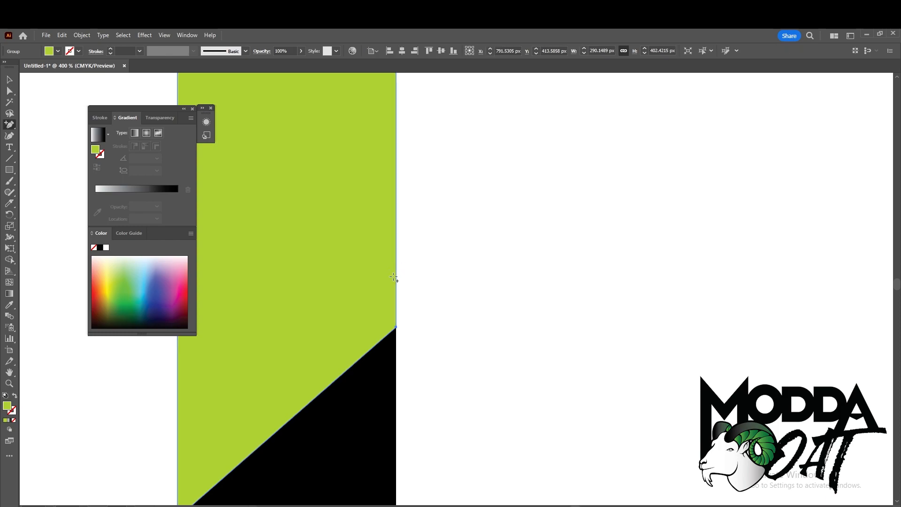
{"action": "left_click", "coordinate": [396, 277]}
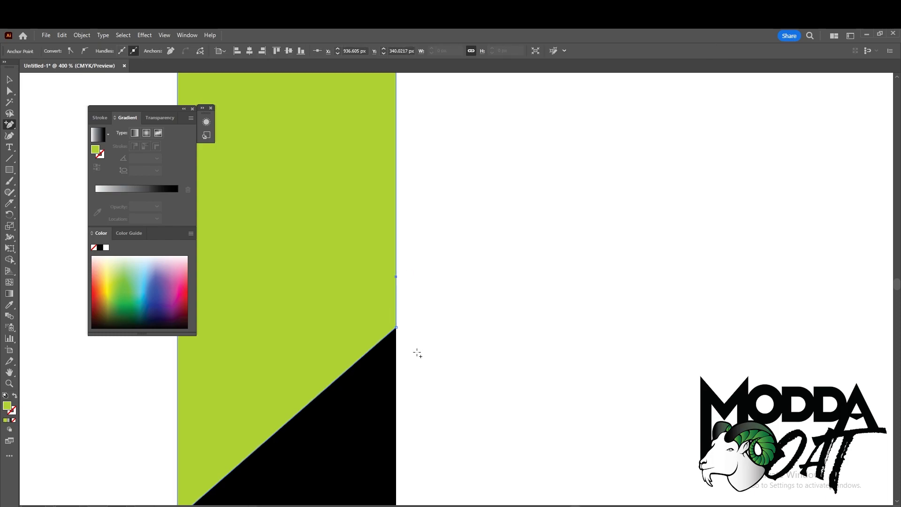
{"action": "left_click", "coordinate": [397, 223]}
Pull the lower new anchor outward into a green spike continuing the diagonal cut, with its tip at about X 1021 px, Y 290 px.
{"action": "key", "text": "a"}
{"action": "left_click_drag", "start_coordinate": [396, 277], "coordinate": [722, 243]}
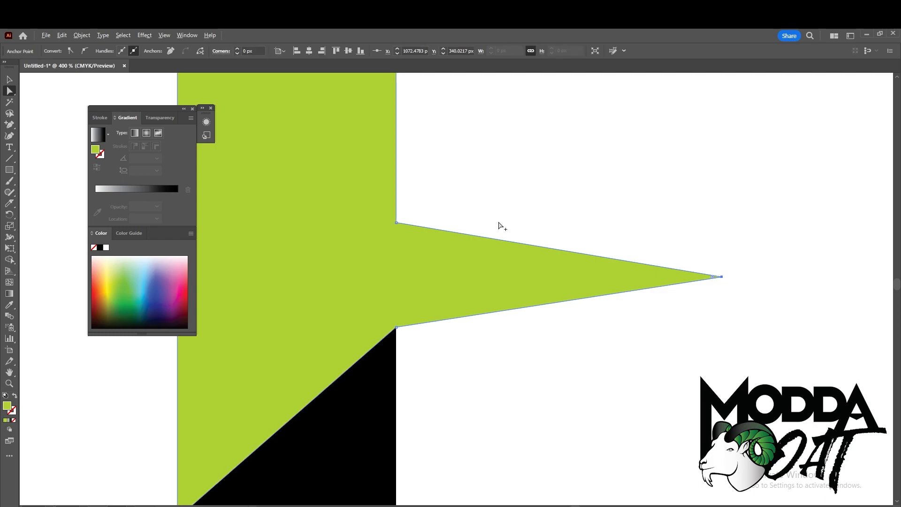
{"action": "scroll", "coordinate": [499, 226], "scroll_direction": "down", "scroll_amount": 3}
{"action": "left_click_drag", "start_coordinate": [488, 238], "coordinate": [442, 267]}
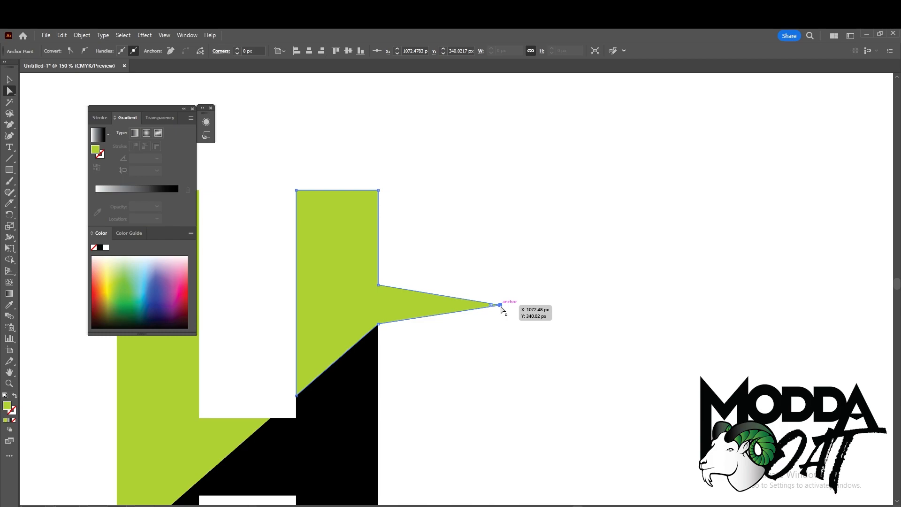
{"action": "left_click_drag", "start_coordinate": [501, 305], "coordinate": [476, 220]}
{"action": "scroll", "coordinate": [475, 343], "scroll_direction": "down", "scroll_amount": 2, "text": "alt"}
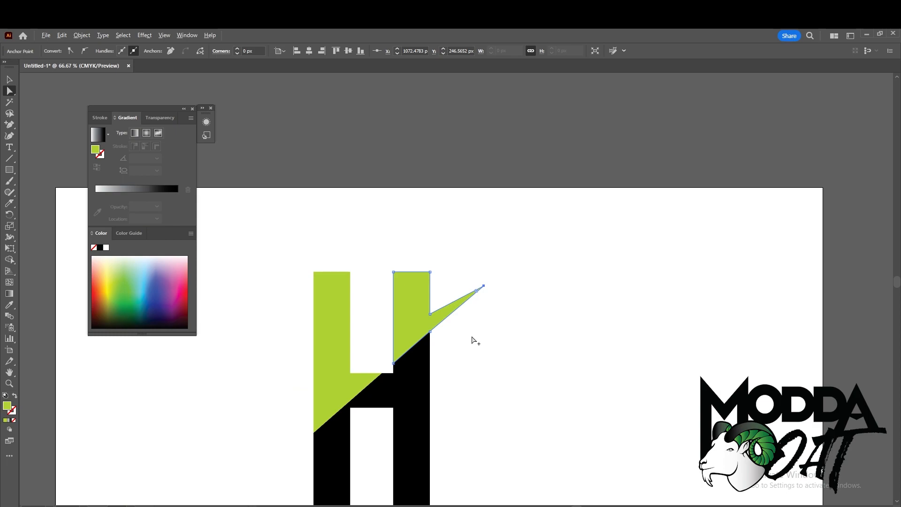
{"action": "scroll", "coordinate": [517, 312], "scroll_direction": "up", "scroll_amount": 1, "text": "alt"}
{"action": "left_click_drag", "start_coordinate": [559, 226], "coordinate": [528, 252]}
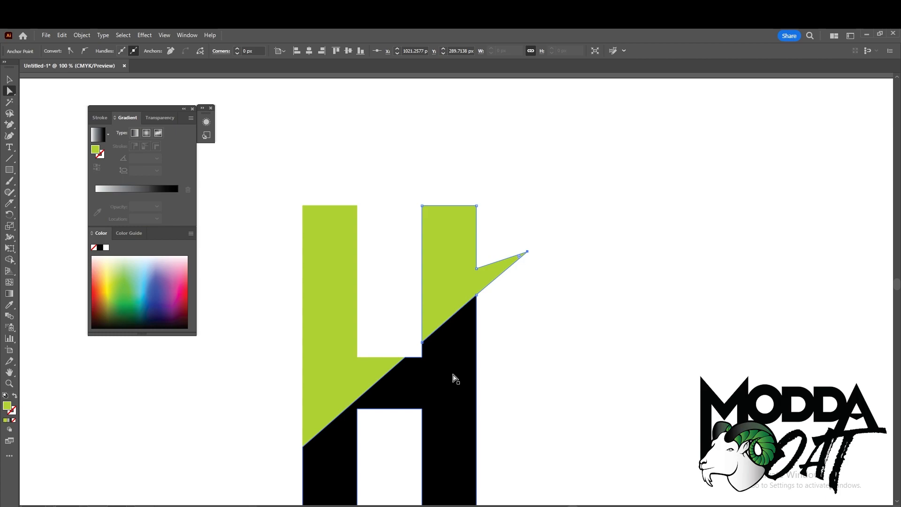
Add two anchor points to the black piece's left outer edge below the cut, at about Y 639 px and Y 658 px.
{"action": "scroll", "coordinate": [509, 308], "scroll_direction": "down", "scroll_amount": 3}
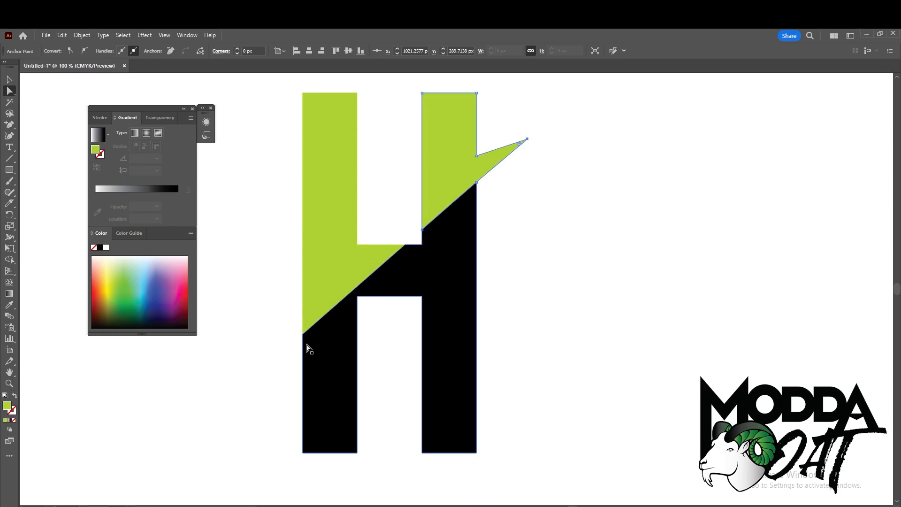
{"action": "scroll", "coordinate": [301, 349], "scroll_direction": "up", "scroll_amount": 3}
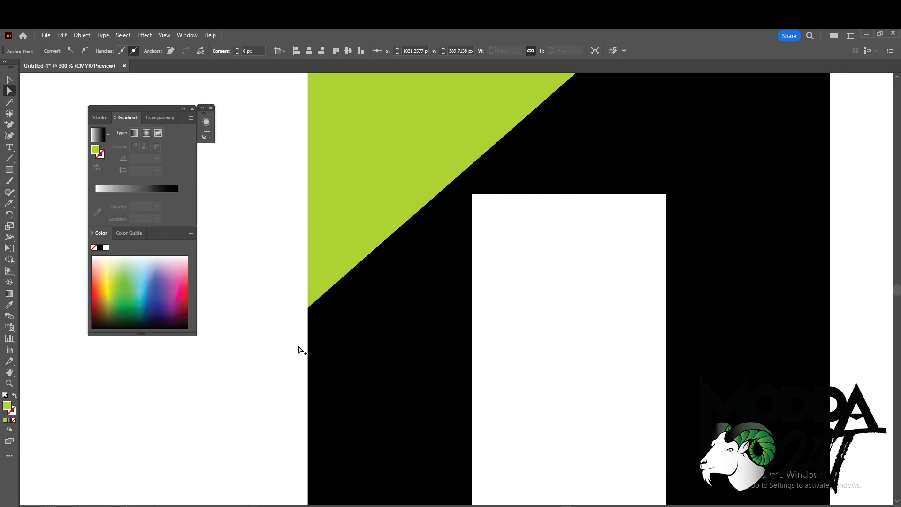
{"action": "left_click", "coordinate": [331, 345]}
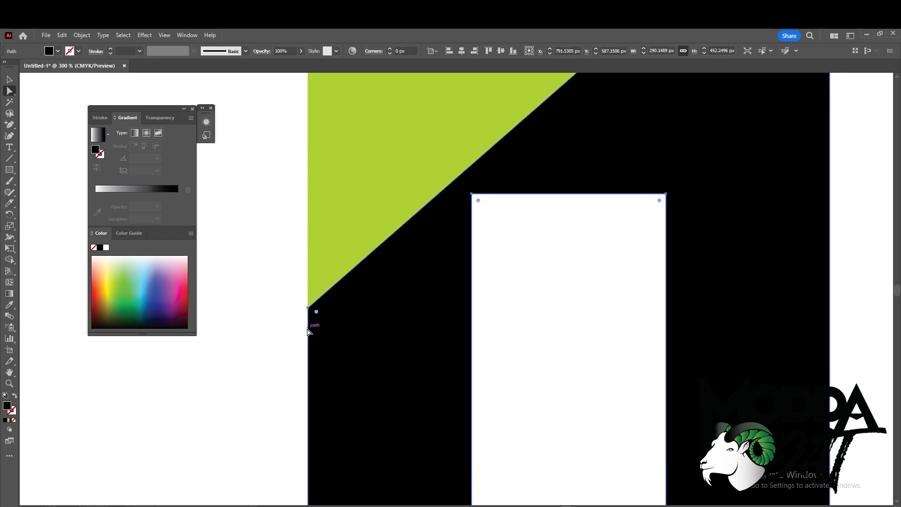
{"action": "key", "text": "p"}
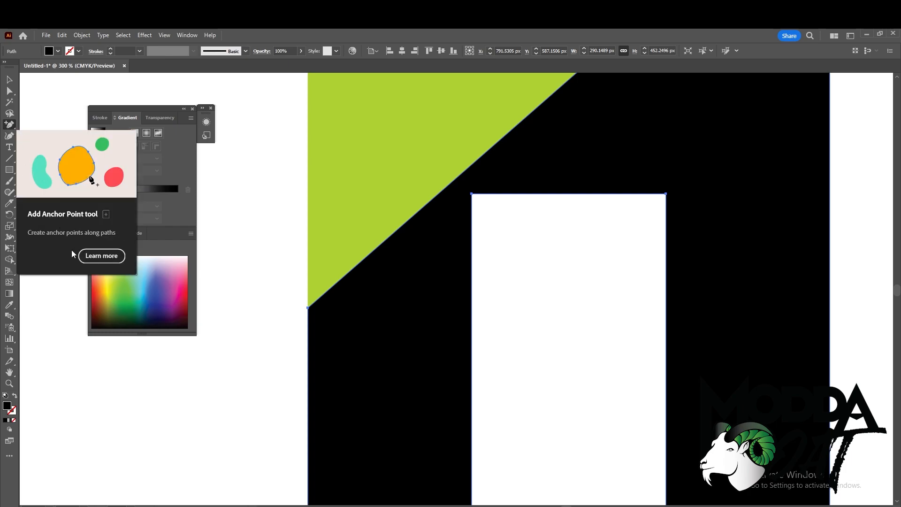
{"action": "left_click", "coordinate": [10, 126]}
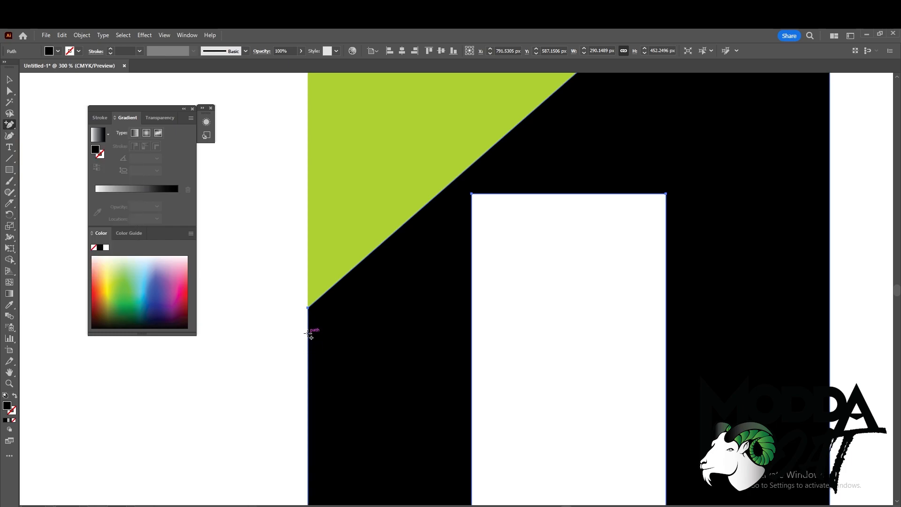
{"action": "left_click", "coordinate": [308, 350]}
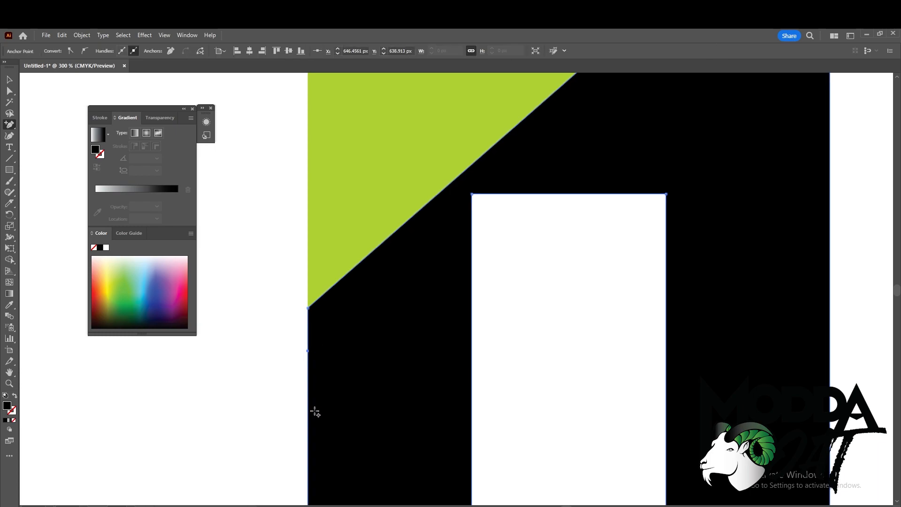
{"action": "scroll", "coordinate": [286, 303], "scroll_direction": "down", "scroll_amount": 5}
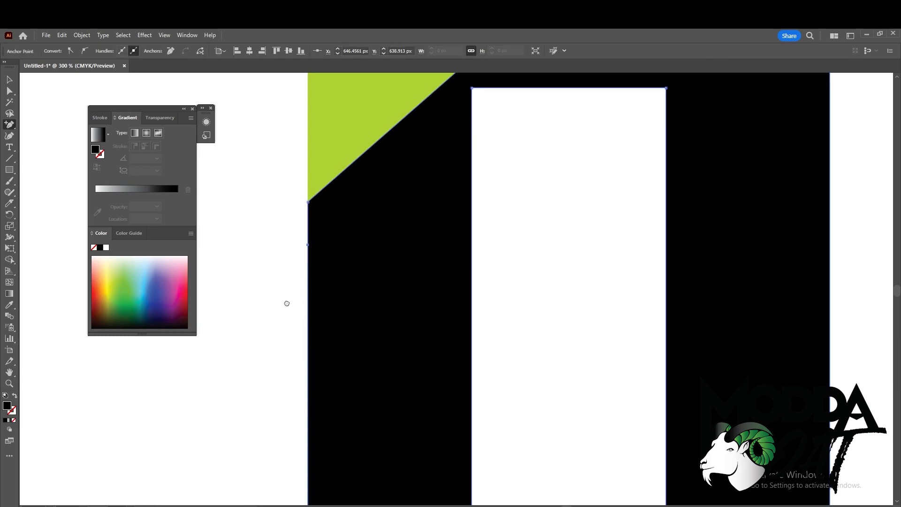
{"action": "left_click", "coordinate": [308, 276]}
Pull the upper new anchor outward into a black spike along the cut, tip at about X 528 px, Y 717 px, moving the Color panel clear.
{"action": "key", "text": "a"}
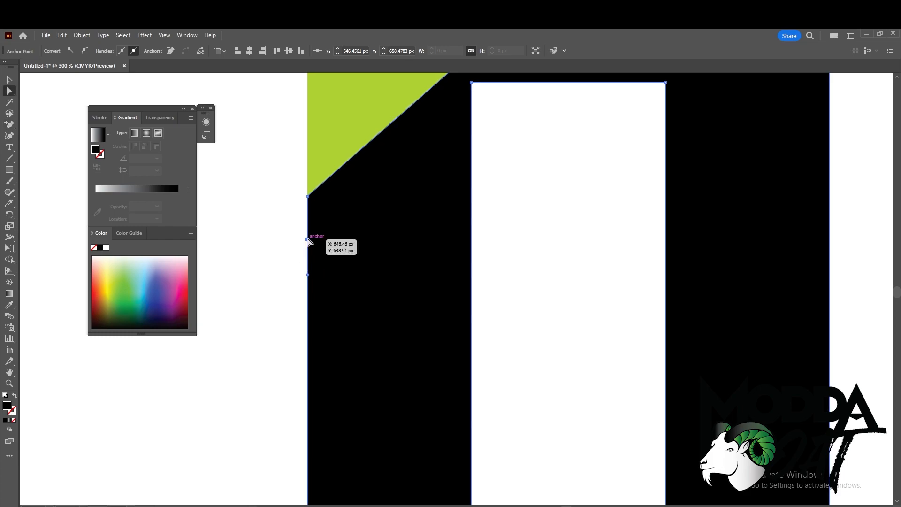
{"action": "key", "text": "ctrl+minus"}
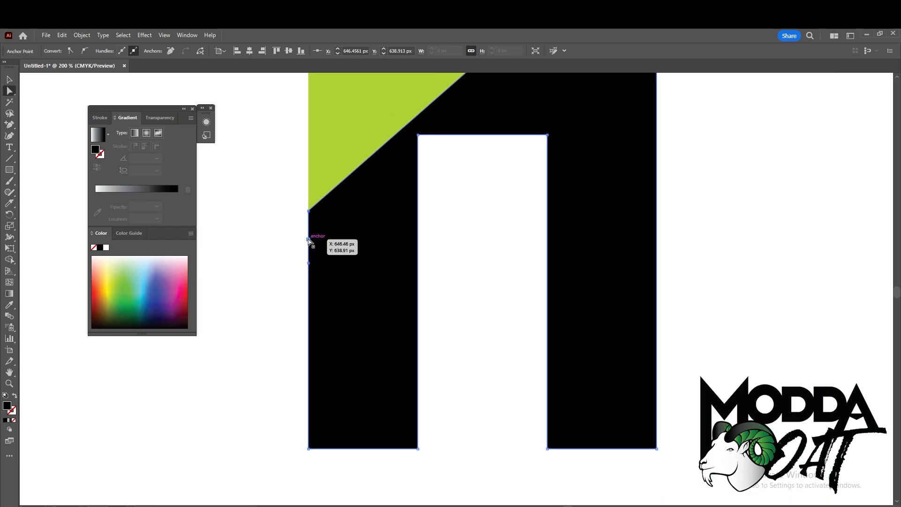
{"action": "left_click_drag", "start_coordinate": [309, 239], "coordinate": [166, 329]}
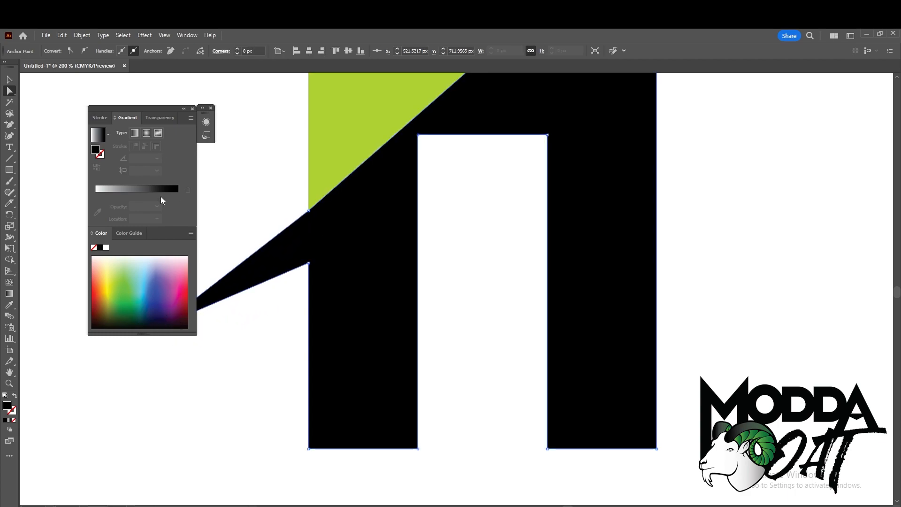
{"action": "left_click_drag", "start_coordinate": [178, 233], "coordinate": [856, 121]}
{"action": "mouse_move", "coordinate": [157, 327]}
{"action": "left_mouse_down"}
{"action": "mouse_move", "coordinate": [147, 332]}
{"action": "mouse_move", "coordinate": [166, 331]}
{"action": "left_mouse_up"}
{"action": "scroll", "coordinate": [429, 206], "scroll_direction": "down", "scroll_amount": 3}
{"action": "left_click_drag", "start_coordinate": [441, 250], "coordinate": [372, 371]}
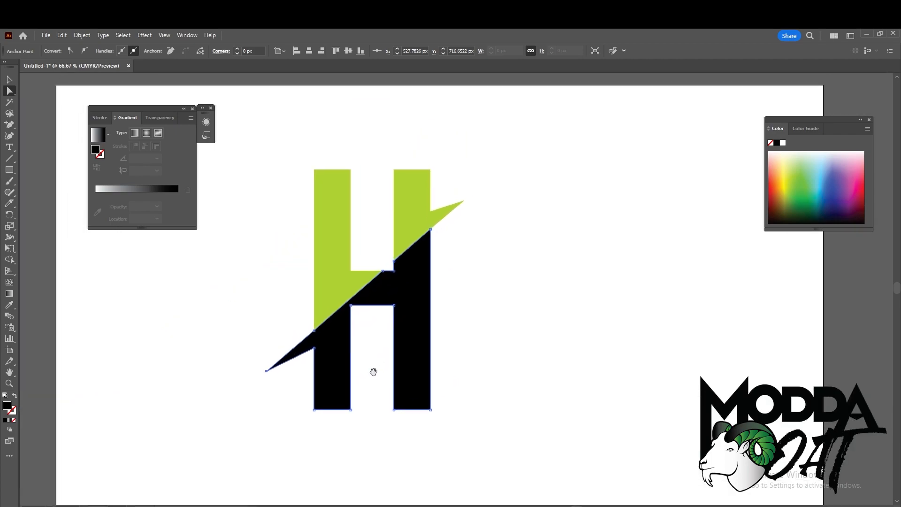
{"action": "scroll", "coordinate": [352, 310], "scroll_direction": "up", "scroll_amount": 1}
{"action": "left_click", "coordinate": [498, 157], "text": "shift"}
{"action": "scroll", "coordinate": [480, 176], "scroll_direction": "up", "scroll_amount": 1}
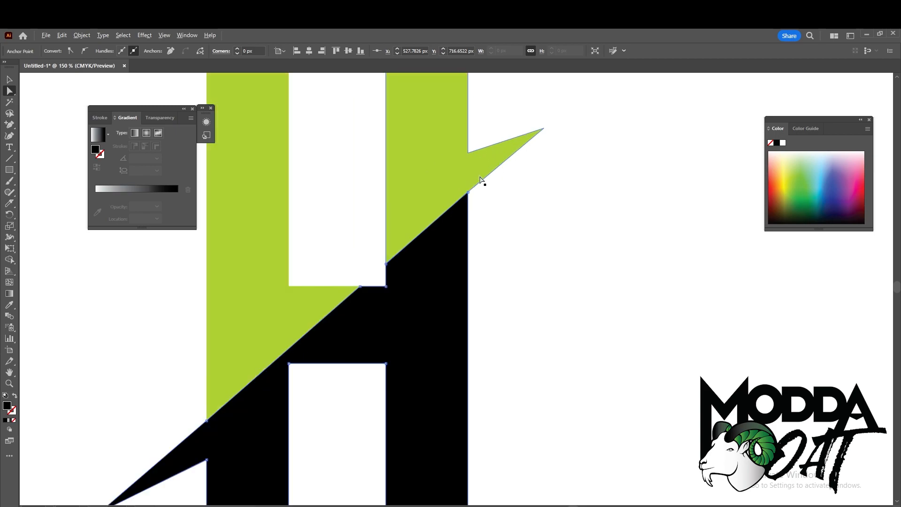
{"action": "scroll", "coordinate": [480, 178], "scroll_direction": "down", "scroll_amount": 1}
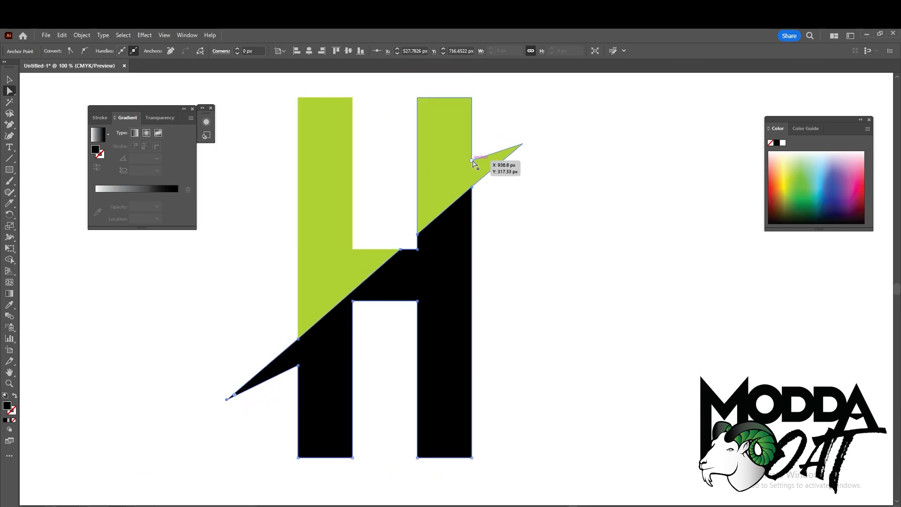
{"action": "scroll", "coordinate": [472, 162], "scroll_direction": "up", "scroll_amount": 1}
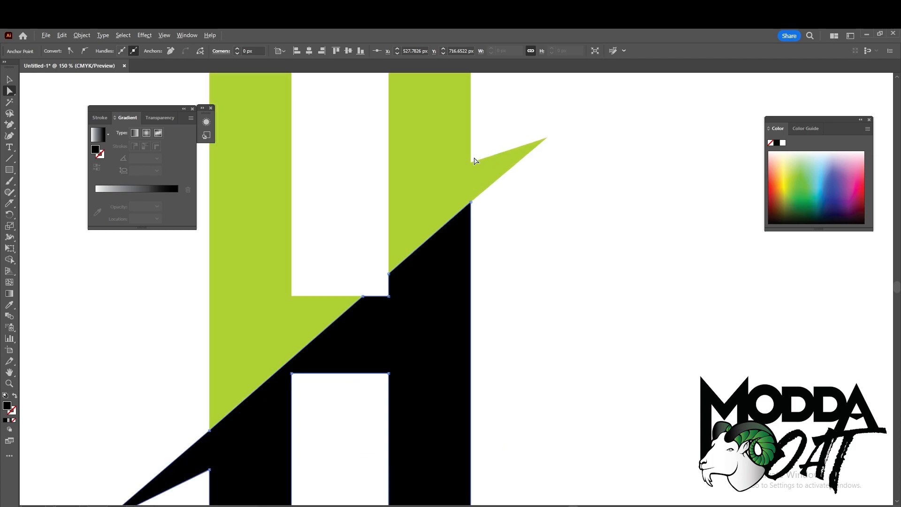
{"action": "left_click", "coordinate": [472, 164]}
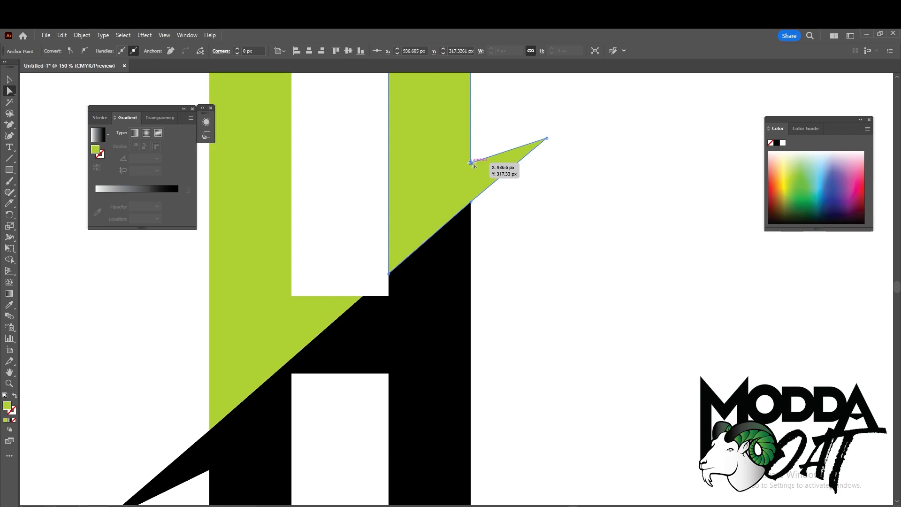
{"action": "mouse_move", "coordinate": [471, 163]}
{"action": "left_mouse_down"}
{"action": "mouse_move", "coordinate": [479, 132]}
{"action": "mouse_move", "coordinate": [471, 163]}
{"action": "left_mouse_up"}
{"action": "left_click", "coordinate": [471, 164]}
{"action": "key", "text": "ctrl+shift+a"}
{"action": "left_click", "coordinate": [470, 163]}
{"action": "scroll", "coordinate": [472, 164], "scroll_direction": "up", "scroll_amount": 3}
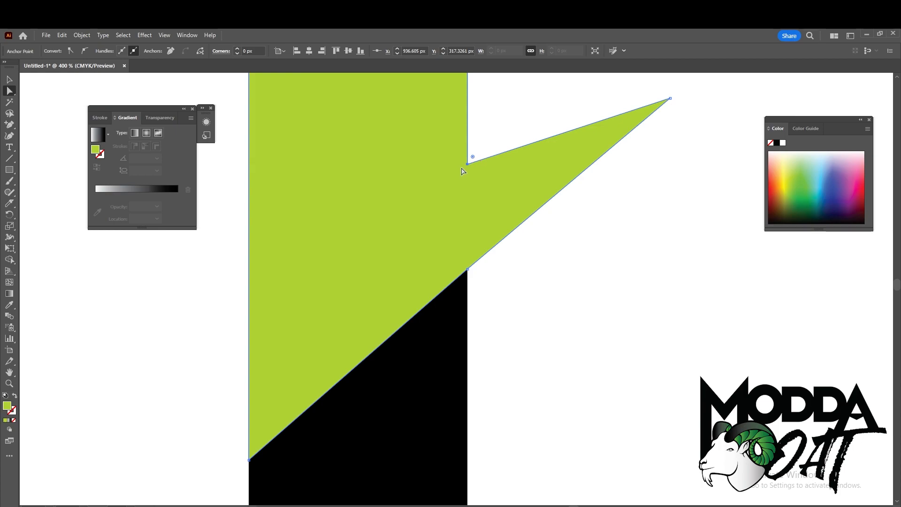
{"action": "key", "text": "ctrl+shift+a"}
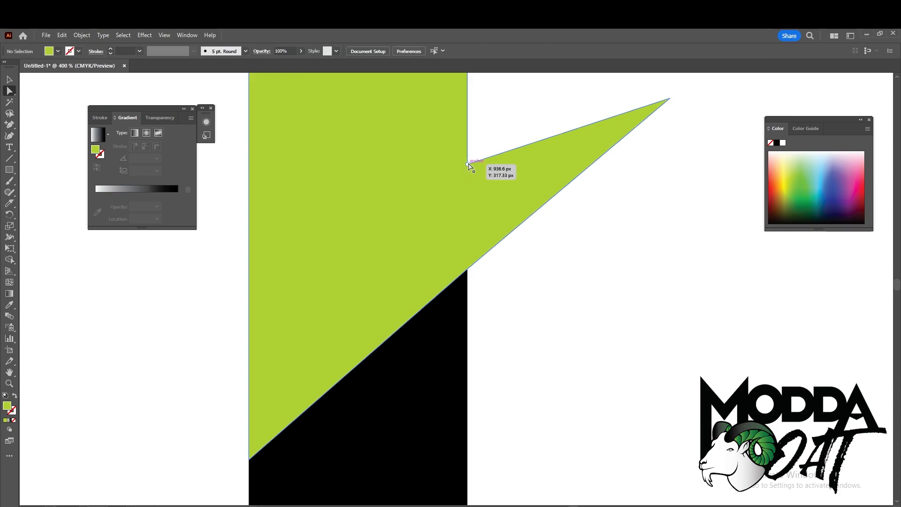
{"action": "left_click", "coordinate": [469, 165]}
{"action": "key", "text": "ctrl+shift+a"}
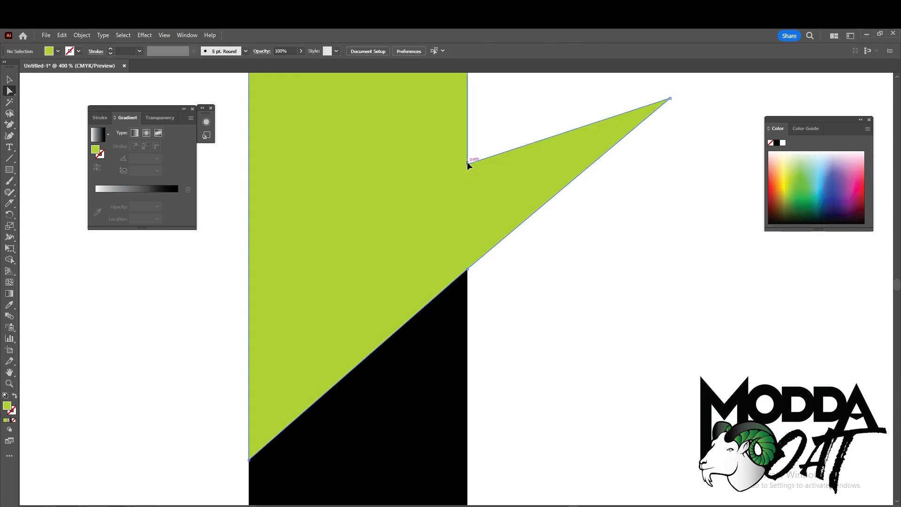
Adjust the green spike's inner corner anchor vertically along the stem edge to about Y 324 px.
{"action": "left_click", "coordinate": [468, 165]}
{"action": "left_click_drag", "start_coordinate": [469, 164], "coordinate": [465, 221]}
{"action": "scroll", "coordinate": [489, 210], "scroll_direction": "down", "scroll_amount": 4}
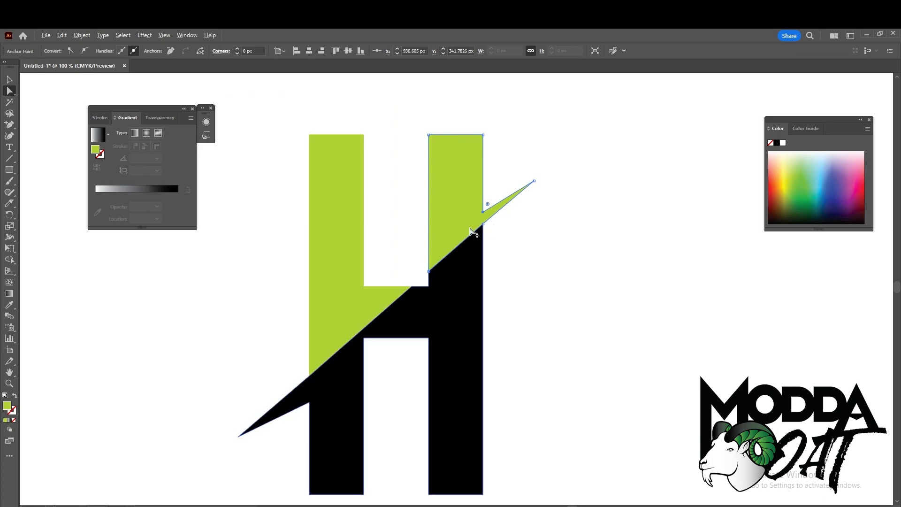
{"action": "scroll", "coordinate": [388, 318], "scroll_direction": "up", "scroll_amount": 2}
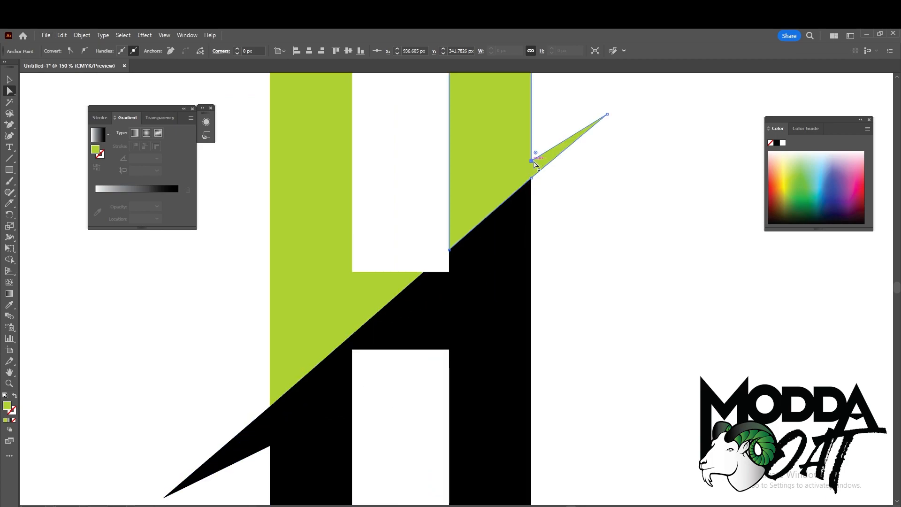
{"action": "left_click_drag", "start_coordinate": [532, 162], "coordinate": [531, 145]}
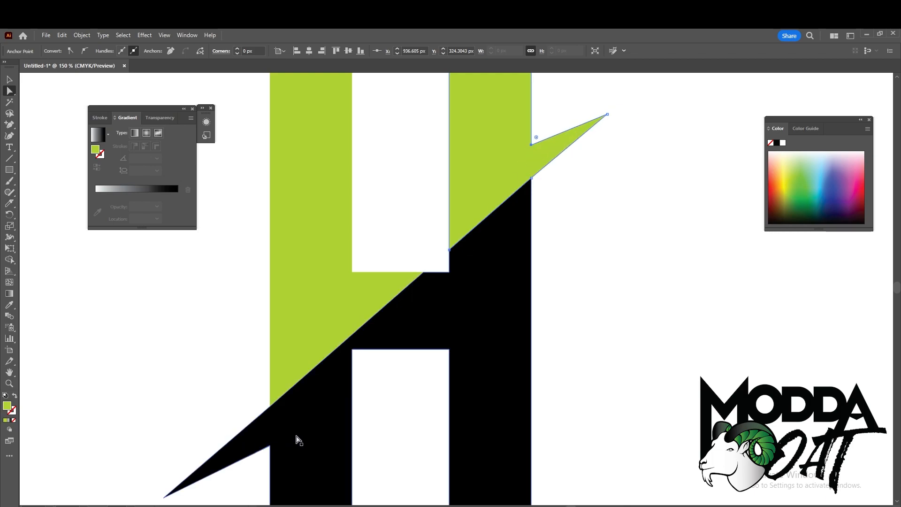
Extend the green spike's tip outward along the diagonal to about X 1053 px, Y 263 px.
{"action": "key", "text": "ctrl+minus"}
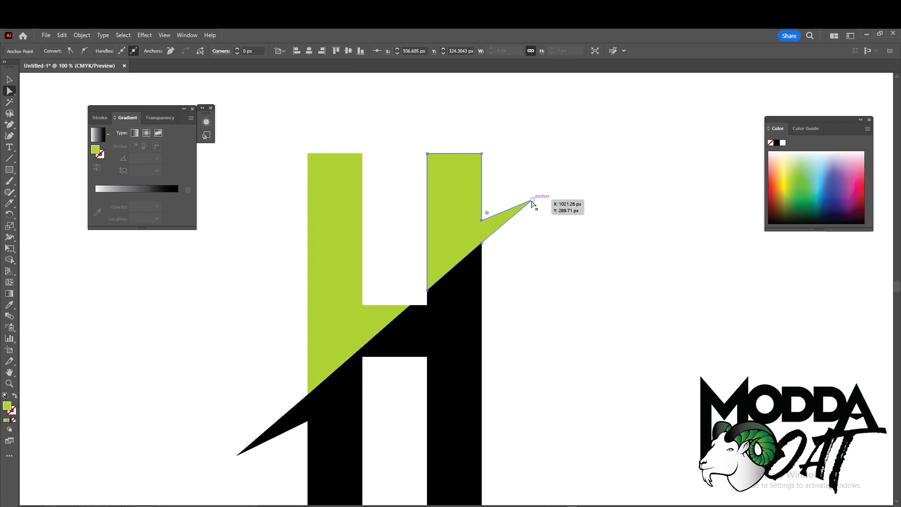
{"action": "left_click", "coordinate": [533, 201]}
{"action": "left_click_drag", "start_coordinate": [533, 200], "coordinate": [553, 183]}
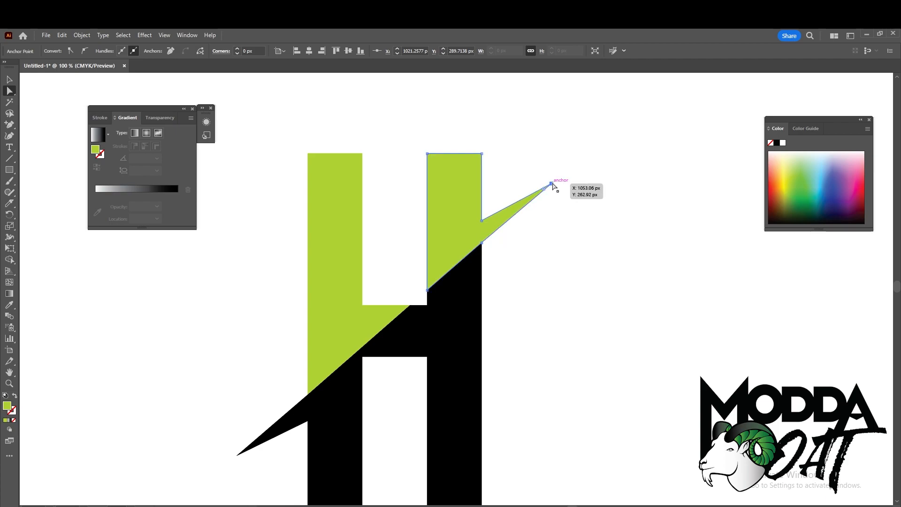
Shift the black lower piece slightly down and left to open a narrow gap along the diagonal cut.
{"action": "key", "text": "v"}
{"action": "left_click", "coordinate": [534, 341]}
{"action": "scroll", "coordinate": [514, 291], "scroll_direction": "down", "scroll_amount": 1}
{"action": "left_click_drag", "start_coordinate": [548, 298], "coordinate": [492, 280]}
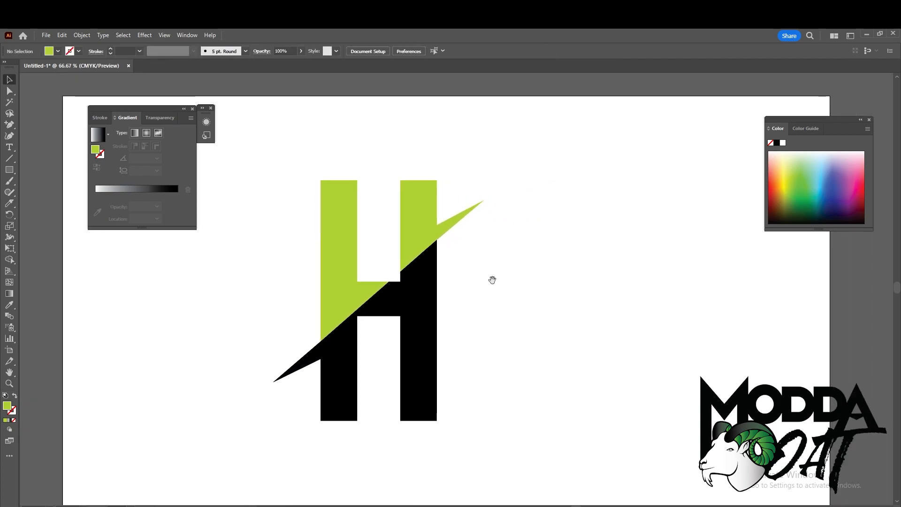
{"action": "scroll", "coordinate": [308, 314], "scroll_direction": "up", "scroll_amount": 1}
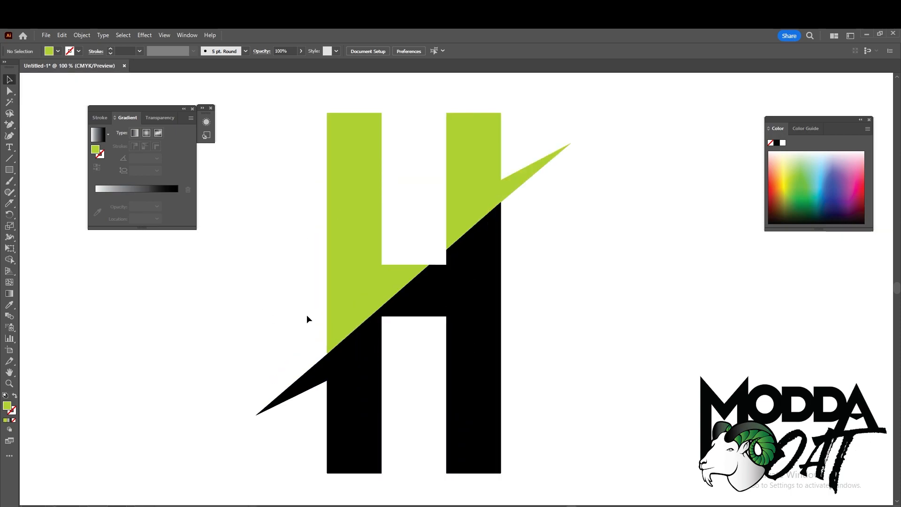
{"action": "left_click", "coordinate": [491, 282]}
{"action": "left_click_drag", "start_coordinate": [471, 304], "coordinate": [465, 322]}
{"action": "left_click", "coordinate": [526, 340]}
Recolor all the green and black pieces of the letter H with a white fill.
{"action": "scroll", "coordinate": [526, 340], "scroll_direction": "down", "scroll_amount": 1}
{"action": "left_click_drag", "start_coordinate": [587, 314], "coordinate": [521, 314]}
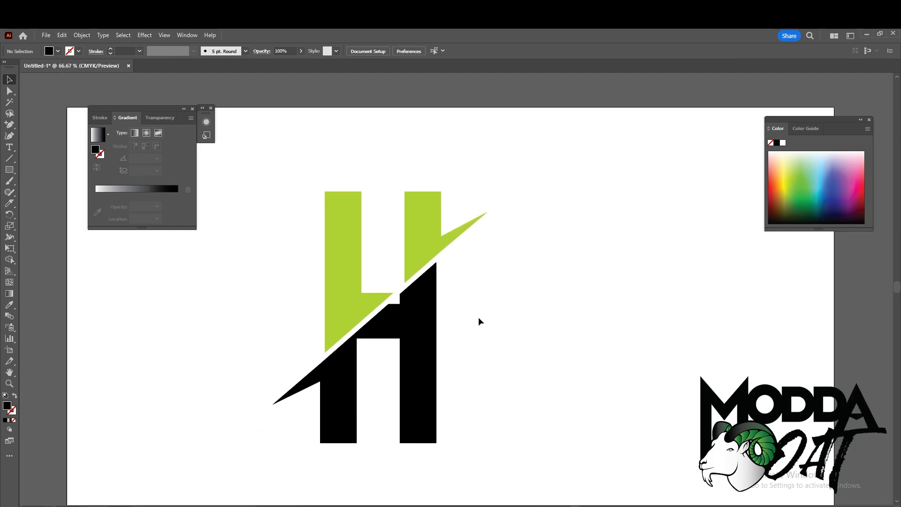
{"action": "scroll", "coordinate": [374, 364], "scroll_direction": "up", "scroll_amount": 1}
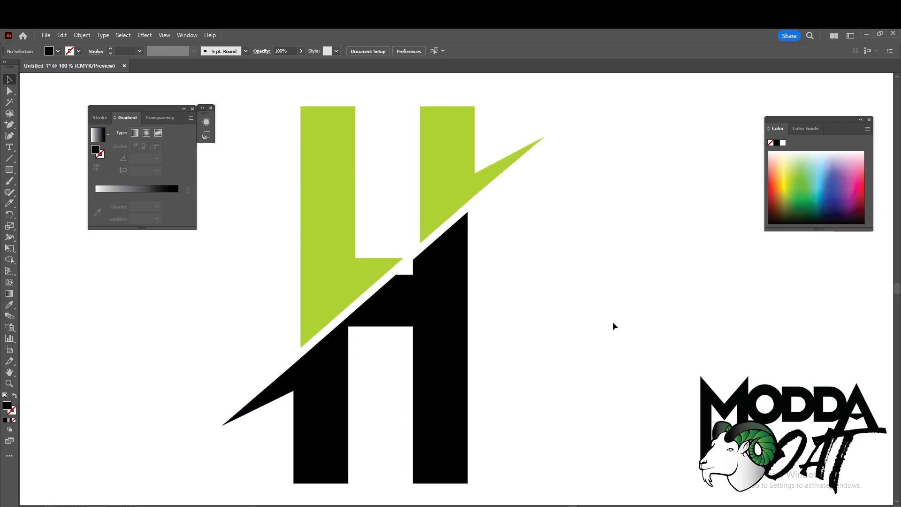
{"action": "scroll", "coordinate": [514, 307], "scroll_direction": "down", "scroll_amount": 1}
{"action": "scroll", "coordinate": [465, 308], "scroll_direction": "up", "scroll_amount": 1}
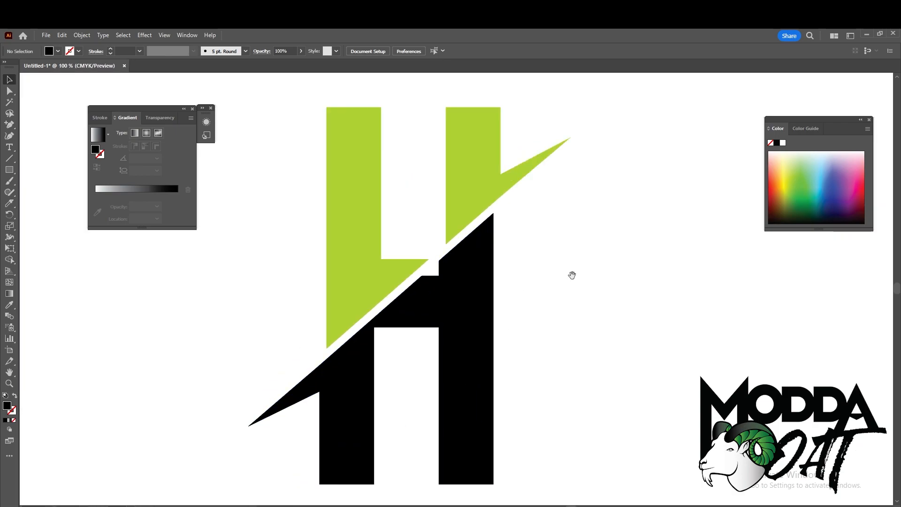
{"action": "left_click_drag", "start_coordinate": [573, 275], "coordinate": [579, 267]}
{"action": "left_click_drag", "start_coordinate": [547, 393], "coordinate": [296, 165]}
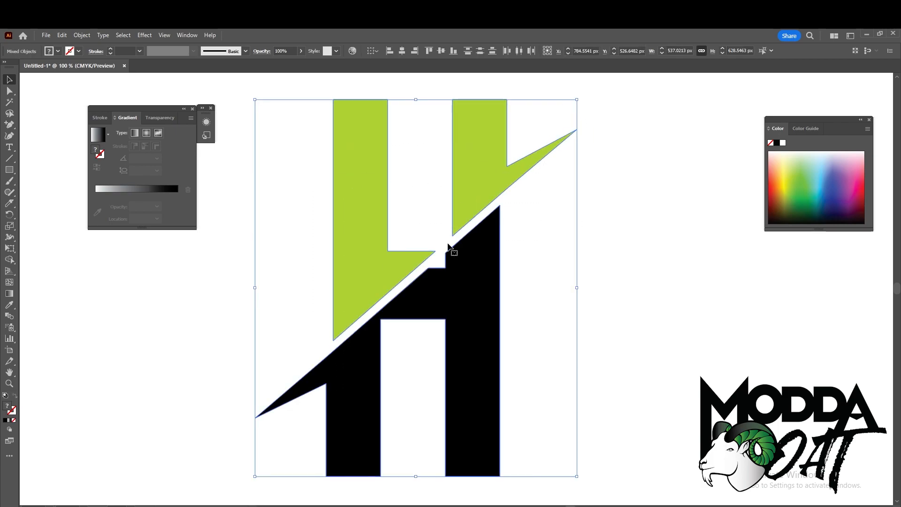
{"action": "left_click", "coordinate": [784, 143]}
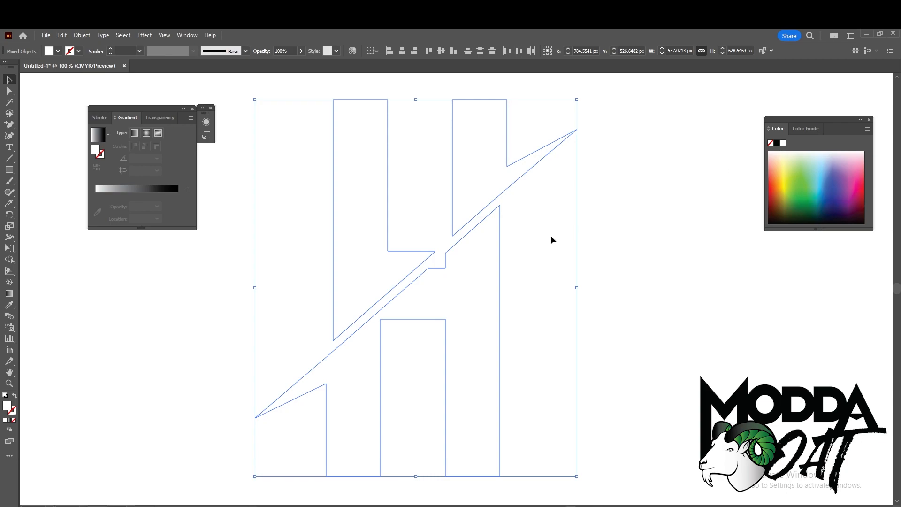
{"action": "left_click", "coordinate": [657, 265]}
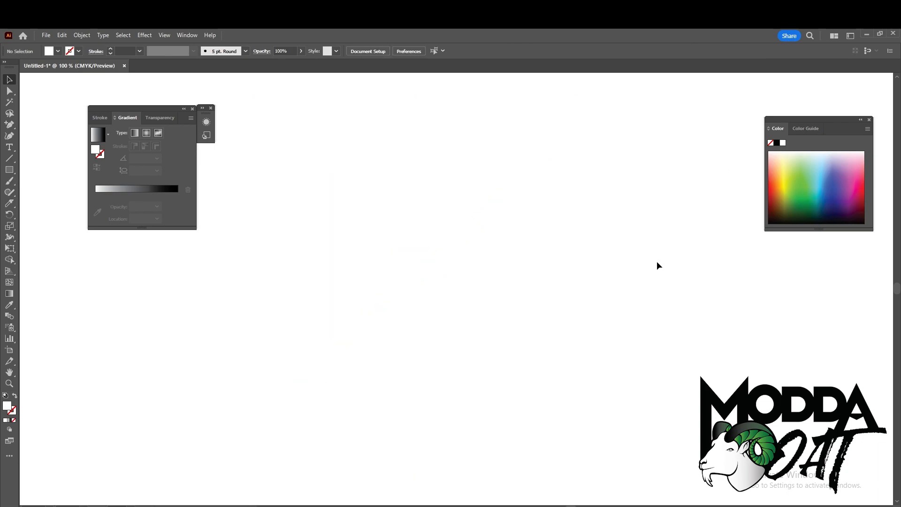
Draw a black rectangle about 583 x 762 px around the letter and send it to the back.
{"action": "left_click", "coordinate": [10, 170]}
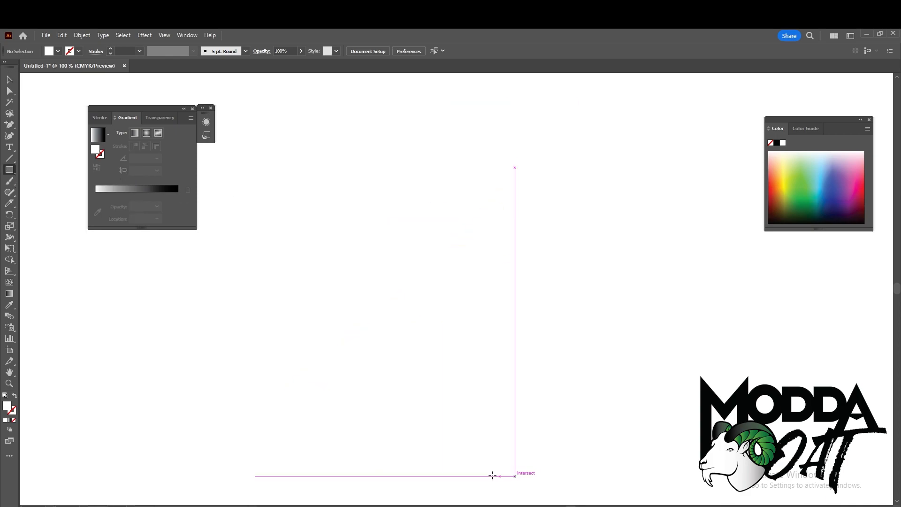
{"action": "mouse_move", "coordinate": [572, 490]}
{"action": "left_mouse_down"}
{"action": "mouse_move", "coordinate": [531, 466]}
{"action": "mouse_move", "coordinate": [221, 167]}
{"action": "mouse_move", "coordinate": [201, 87]}
{"action": "mouse_move", "coordinate": [213, 70]}
{"action": "mouse_move", "coordinate": [236, 140]}
{"action": "mouse_move", "coordinate": [226, 134]}
{"action": "left_mouse_up"}
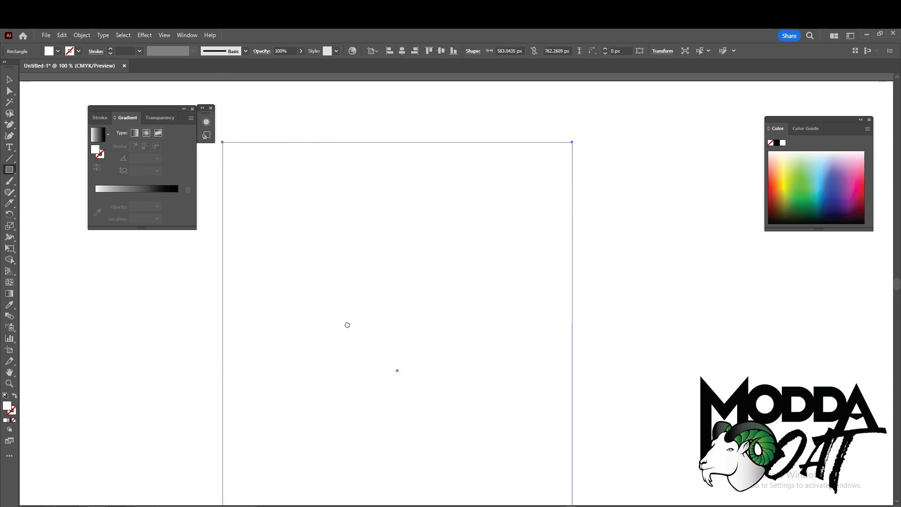
{"action": "left_click", "coordinate": [778, 143]}
{"action": "key", "text": "v"}
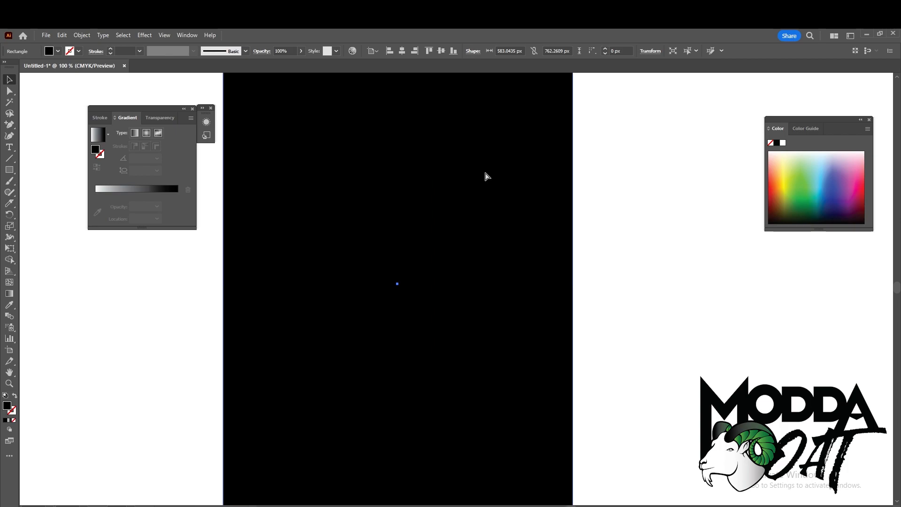
{"action": "key", "text": "ctrl+shift+bracketleft"}
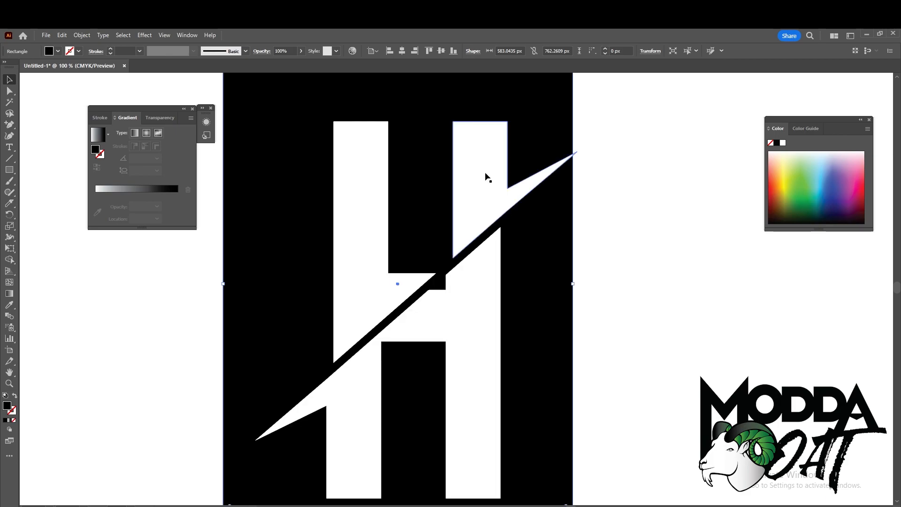
Move the black rectangle slightly so it also covers the upper spike's tip, and lock it in place.
{"action": "left_click_drag", "start_coordinate": [537, 260], "coordinate": [547, 271]}
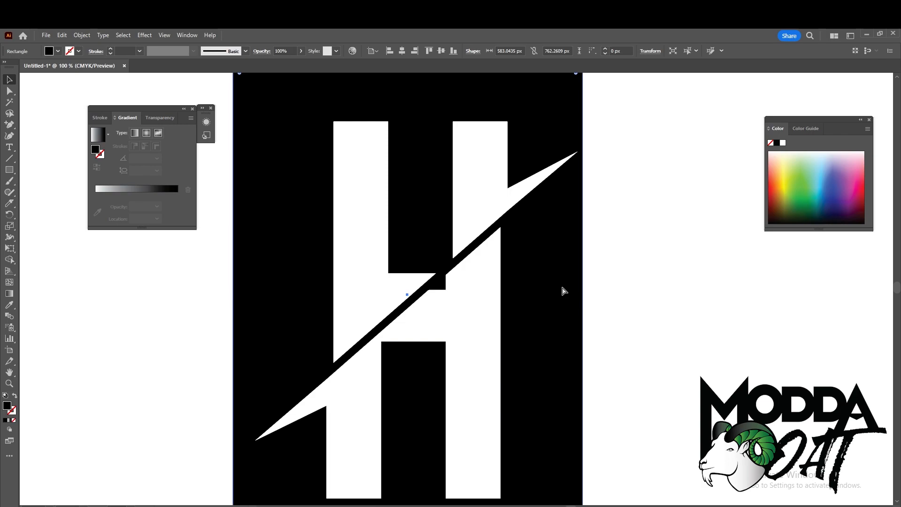
{"action": "key", "text": "ctrl+2"}
{"action": "left_click_drag", "start_coordinate": [631, 331], "coordinate": [606, 320]}
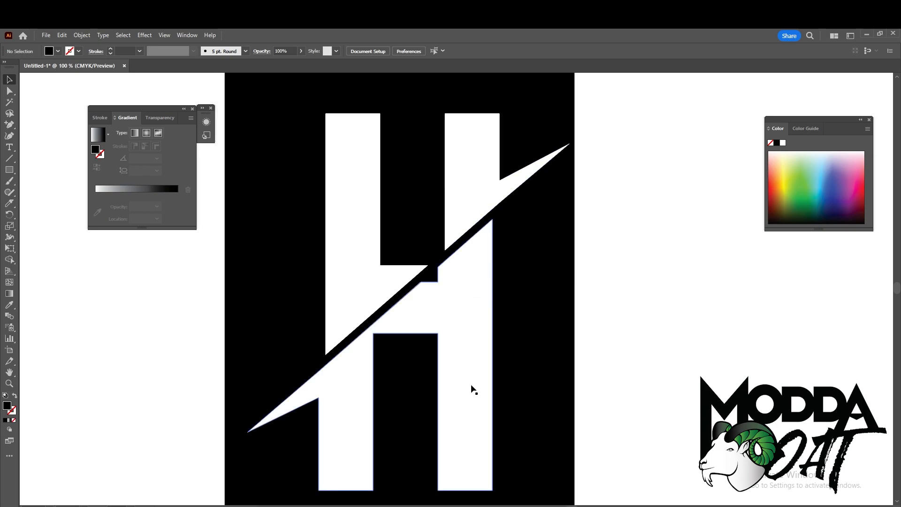
Apply the White, Black linear gradient preset to the letter's lower piece.
{"action": "left_click", "coordinate": [478, 353]}
{"action": "left_click_drag", "start_coordinate": [478, 353], "coordinate": [512, 354]}
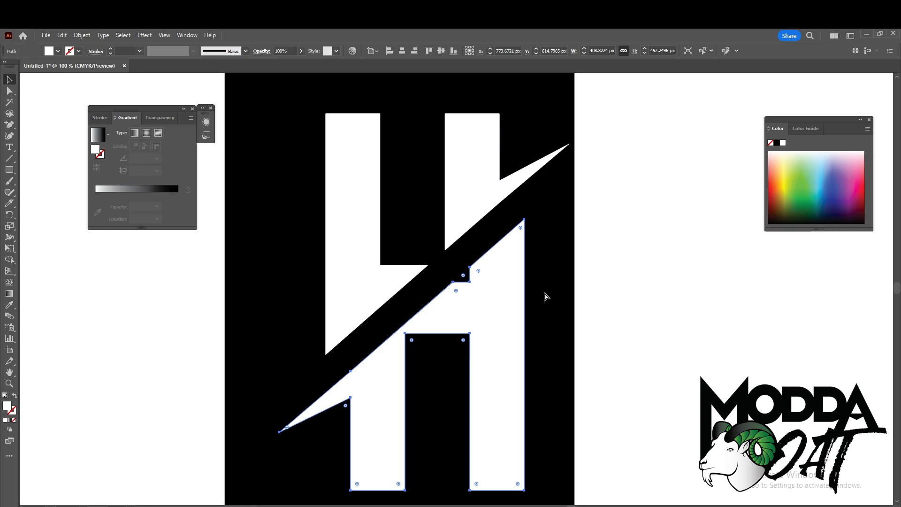
{"action": "key", "text": "ctrl+z"}
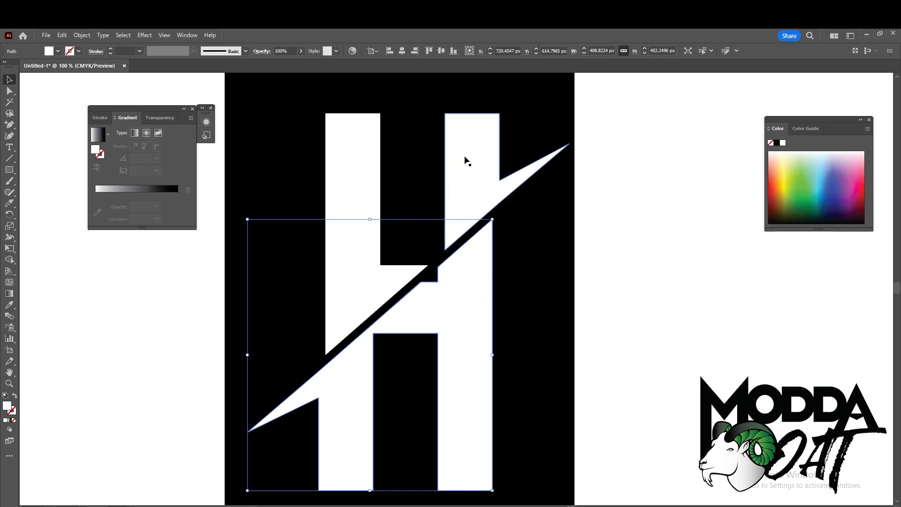
{"action": "left_click", "coordinate": [12, 296]}
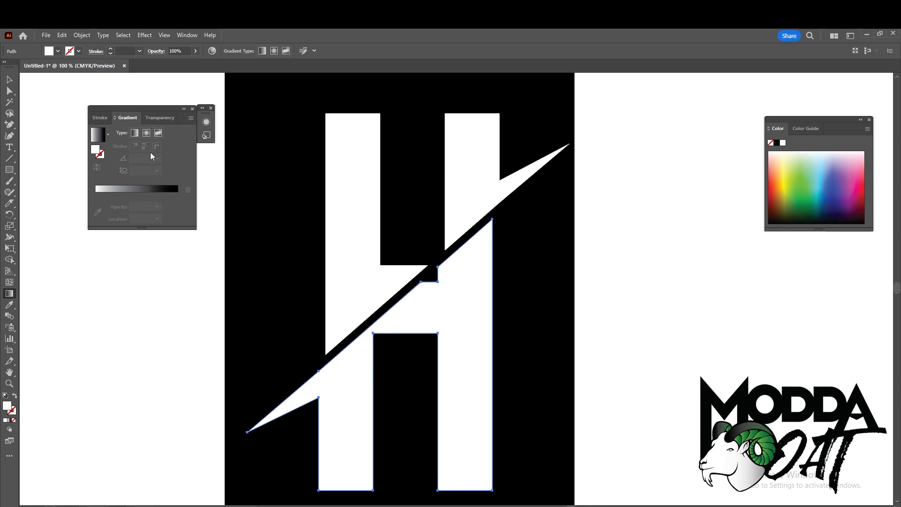
{"action": "mouse_move", "coordinate": [113, 111]}
{"action": "left_mouse_down"}
{"action": "mouse_move", "coordinate": [626, 230]}
{"action": "mouse_move", "coordinate": [610, 202]}
{"action": "left_mouse_up"}
{"action": "left_click", "coordinate": [604, 228]}
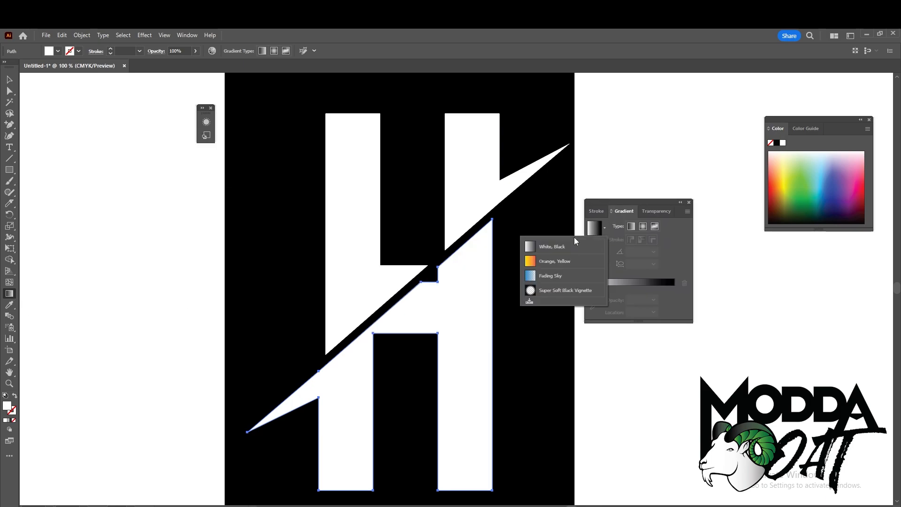
{"action": "left_click", "coordinate": [562, 248]}
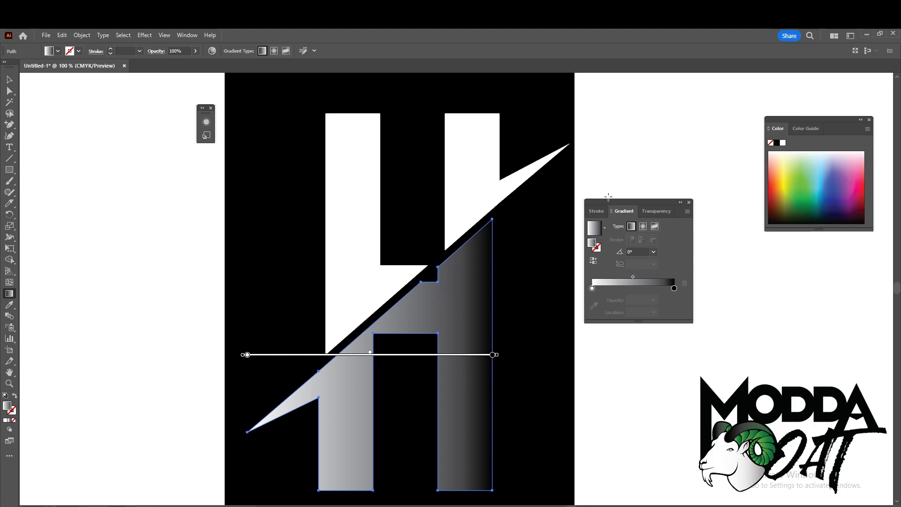
Set the gradient's black color stop to 0% opacity and move its white stop to about 32.4% location.
{"action": "left_click_drag", "start_coordinate": [622, 203], "coordinate": [621, 154]}
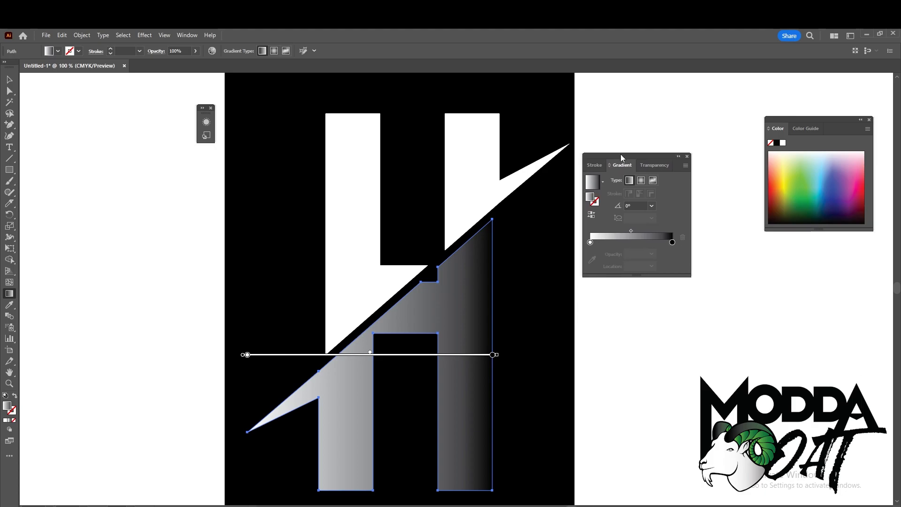
{"action": "left_click", "coordinate": [190, 29]}
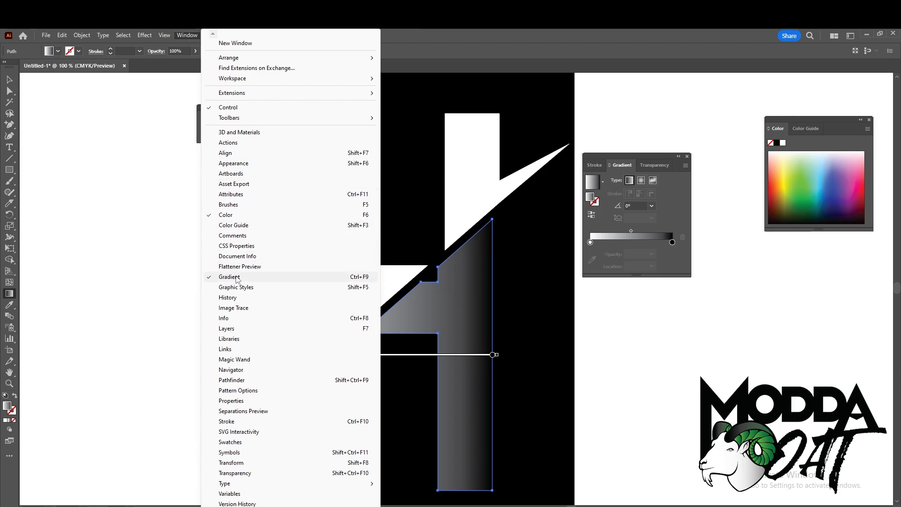
{"action": "left_click", "coordinate": [672, 253]}
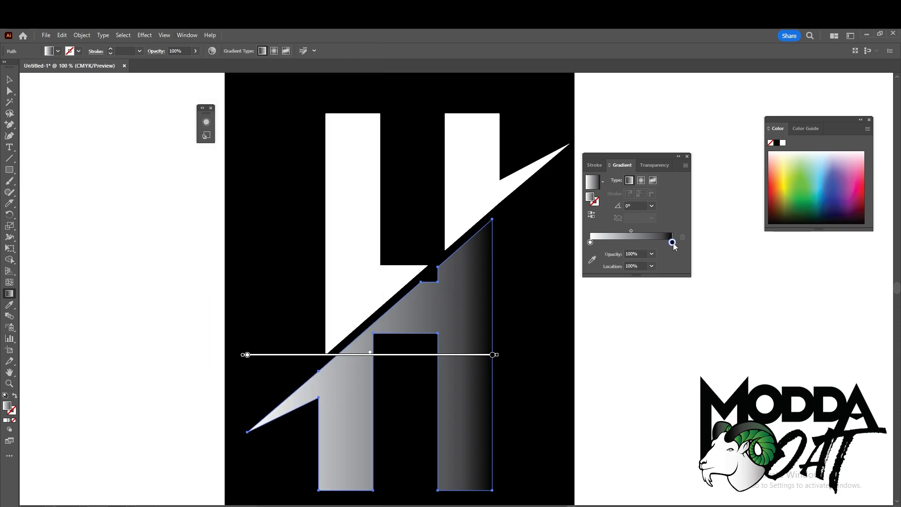
{"action": "double_click", "coordinate": [672, 243]}
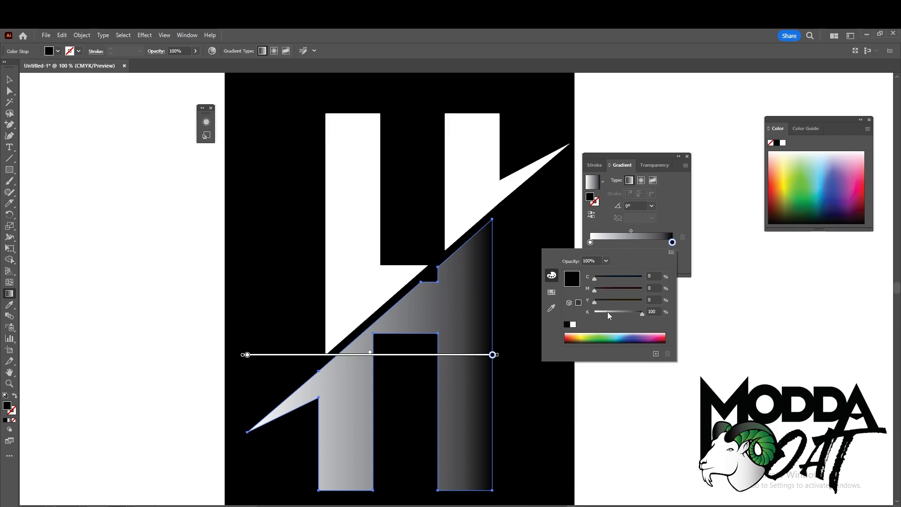
{"action": "left_click", "coordinate": [654, 232]}
{"action": "left_click", "coordinate": [652, 253]}
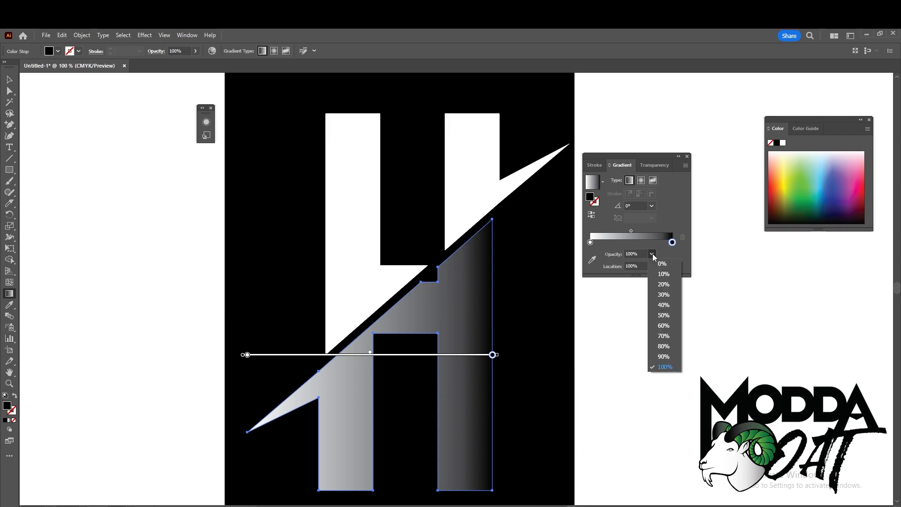
{"action": "left_click", "coordinate": [660, 264]}
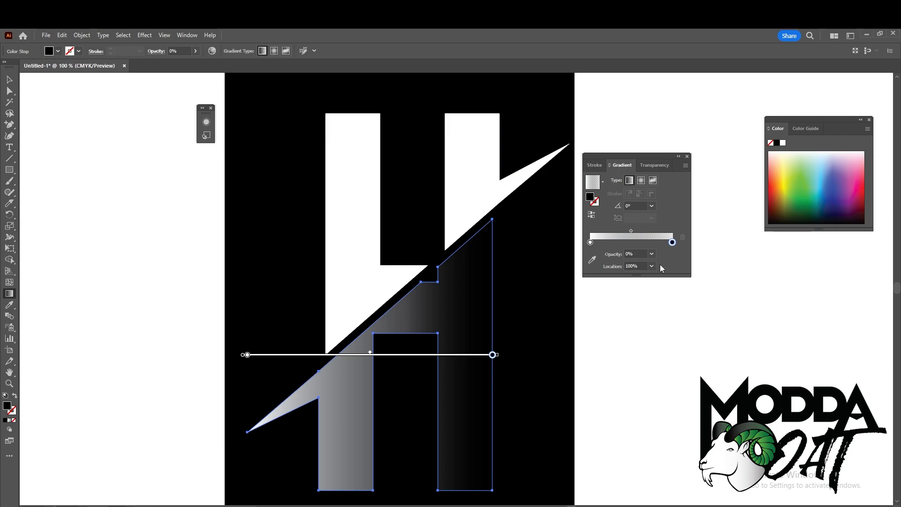
{"action": "left_click", "coordinate": [590, 242]}
{"action": "left_click_drag", "start_coordinate": [591, 242], "coordinate": [619, 242]}
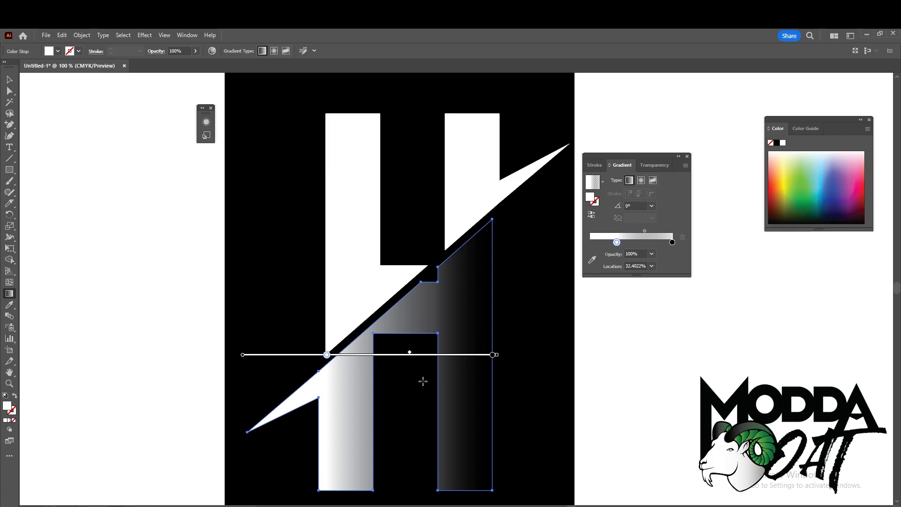
Redraw the lower piece's gradient diagonally at about 130.5°, from solid white at the lower right to transparent at the cut.
{"action": "mouse_move", "coordinate": [512, 408]}
{"action": "left_mouse_down"}
{"action": "mouse_move", "coordinate": [512, 324]}
{"action": "mouse_move", "coordinate": [513, 347]}
{"action": "left_mouse_up"}
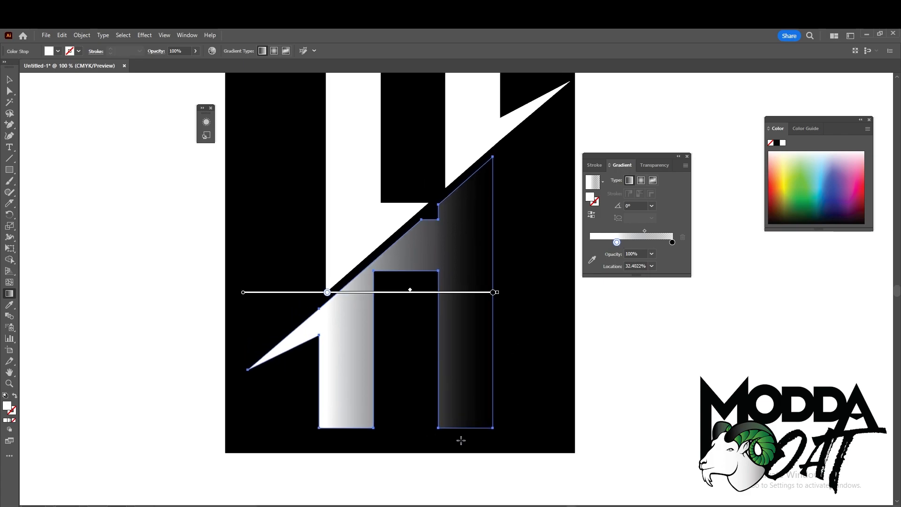
{"action": "mouse_move", "coordinate": [461, 440]}
{"action": "left_mouse_down"}
{"action": "mouse_move", "coordinate": [442, 338]}
{"action": "mouse_move", "coordinate": [441, 240]}
{"action": "mouse_move", "coordinate": [464, 202]}
{"action": "mouse_move", "coordinate": [438, 187]}
{"action": "mouse_move", "coordinate": [463, 278]}
{"action": "mouse_move", "coordinate": [424, 209]}
{"action": "mouse_move", "coordinate": [462, 285]}
{"action": "mouse_move", "coordinate": [456, 246]}
{"action": "mouse_move", "coordinate": [467, 268]}
{"action": "mouse_move", "coordinate": [463, 258]}
{"action": "mouse_move", "coordinate": [393, 260]}
{"action": "mouse_move", "coordinate": [376, 295]}
{"action": "mouse_move", "coordinate": [350, 230]}
{"action": "mouse_move", "coordinate": [328, 256]}
{"action": "mouse_move", "coordinate": [281, 245]}
{"action": "mouse_move", "coordinate": [319, 266]}
{"action": "mouse_move", "coordinate": [304, 278]}
{"action": "mouse_move", "coordinate": [323, 274]}
{"action": "mouse_move", "coordinate": [328, 288]}
{"action": "left_mouse_up"}
{"action": "left_click_drag", "start_coordinate": [327, 286], "coordinate": [370, 261]}
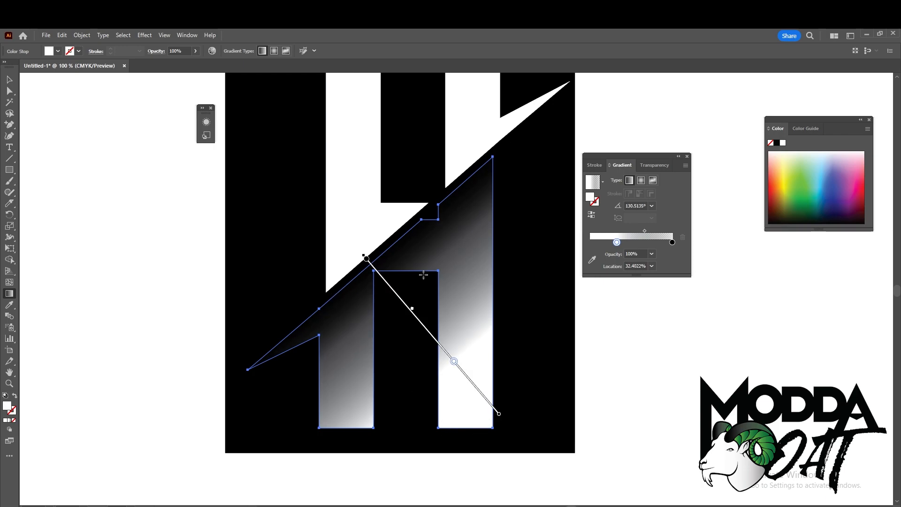
{"action": "key", "text": "v"}
{"action": "left_click", "coordinate": [601, 351]}
{"action": "left_click_drag", "start_coordinate": [632, 349], "coordinate": [593, 387]}
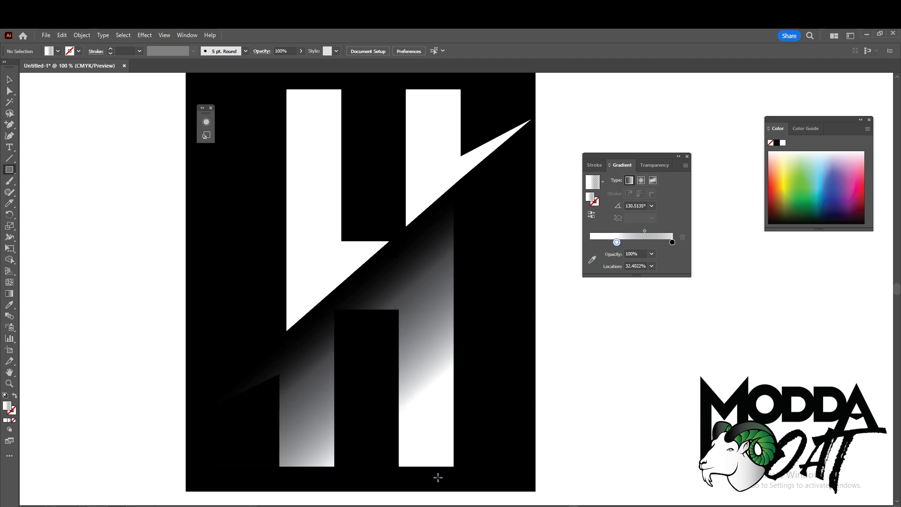
{"action": "left_click", "coordinate": [430, 381]}
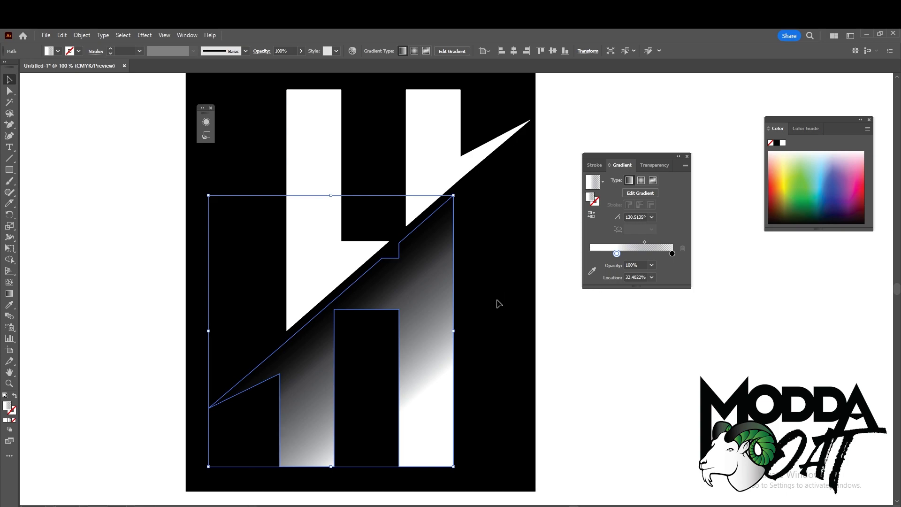
{"action": "key", "text": "m"}
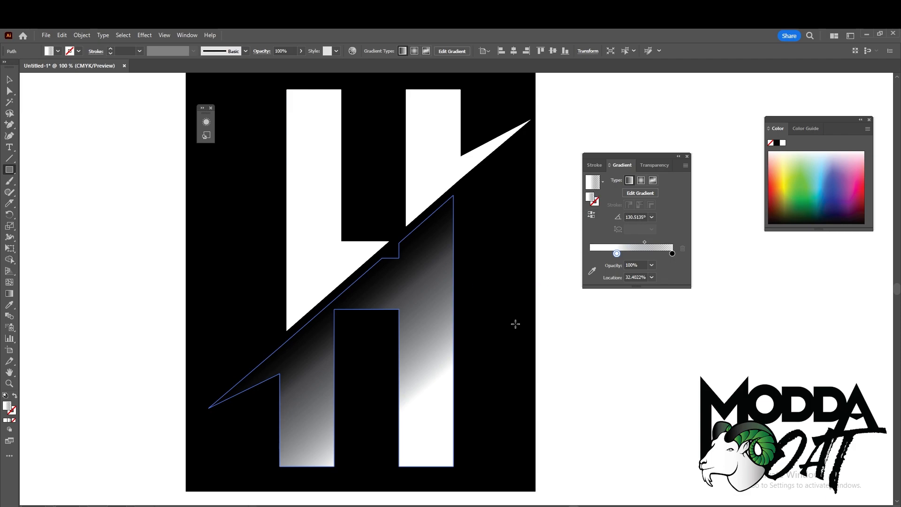
{"action": "left_click_drag", "start_coordinate": [441, 472], "coordinate": [437, 428]}
{"action": "key", "text": "ctrl+z"}
{"action": "key", "text": "v"}
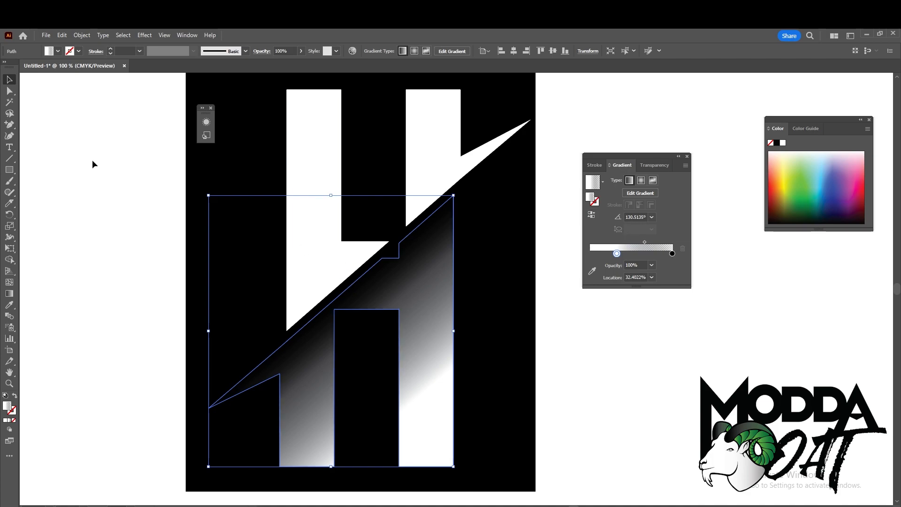
Redraw the lower piece's gradient as a longer diagonal at about 131.5°, running from below the right stem to well past the cut.
{"action": "key", "text": "g"}
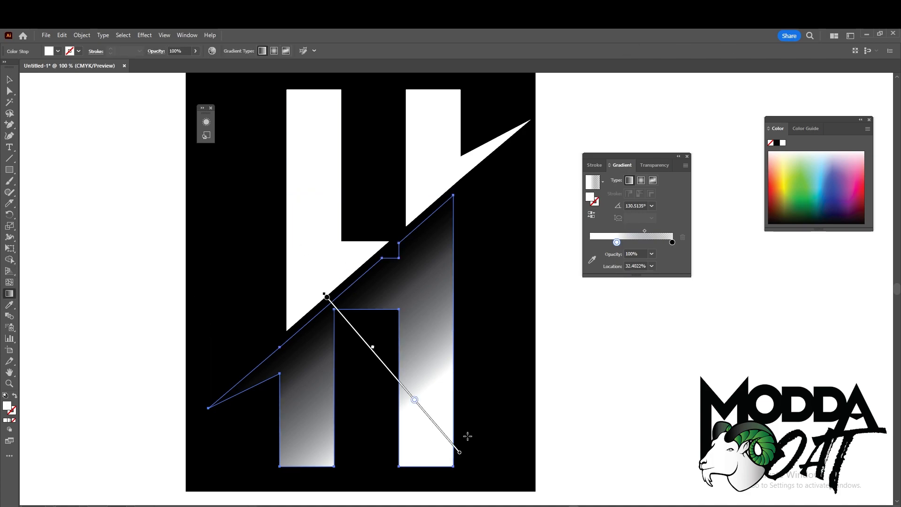
{"action": "mouse_move", "coordinate": [455, 477]}
{"action": "left_mouse_down"}
{"action": "mouse_move", "coordinate": [328, 311]}
{"action": "mouse_move", "coordinate": [339, 269]}
{"action": "mouse_move", "coordinate": [274, 297]}
{"action": "mouse_move", "coordinate": [281, 266]}
{"action": "mouse_move", "coordinate": [280, 276]}
{"action": "mouse_move", "coordinate": [323, 288]}
{"action": "mouse_move", "coordinate": [278, 295]}
{"action": "mouse_move", "coordinate": [282, 277]}
{"action": "left_mouse_up"}
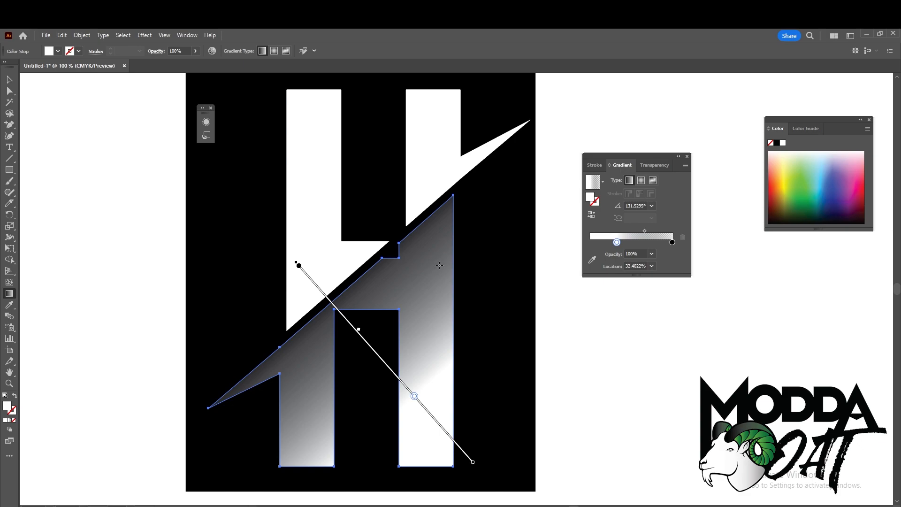
{"action": "key", "text": "v"}
{"action": "left_click", "coordinate": [568, 351]}
{"action": "key", "text": "ctrl+minus"}
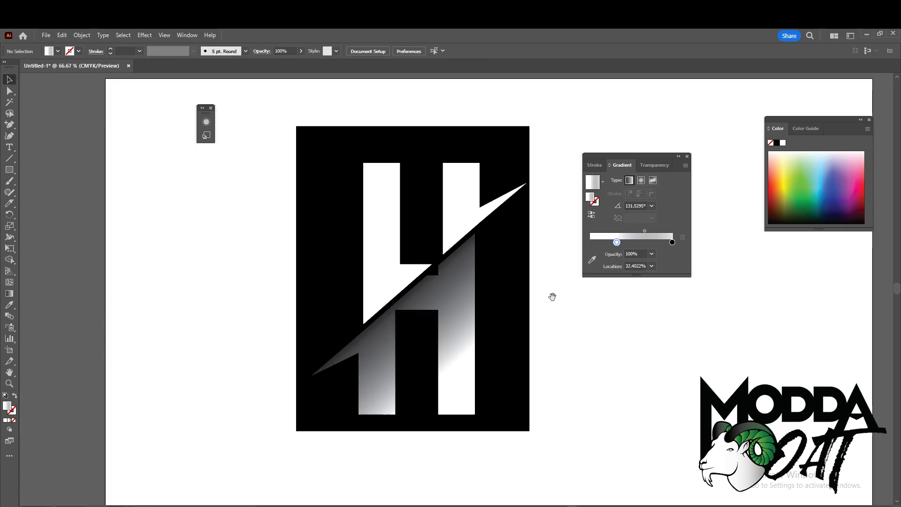
Move the black background rectangle slightly to the right behind the letter H.
{"action": "left_click_drag", "start_coordinate": [553, 297], "coordinate": [528, 332]}
{"action": "scroll", "coordinate": [460, 345], "scroll_direction": "up", "scroll_amount": 1}
{"action": "left_click_drag", "start_coordinate": [469, 333], "coordinate": [477, 305]}
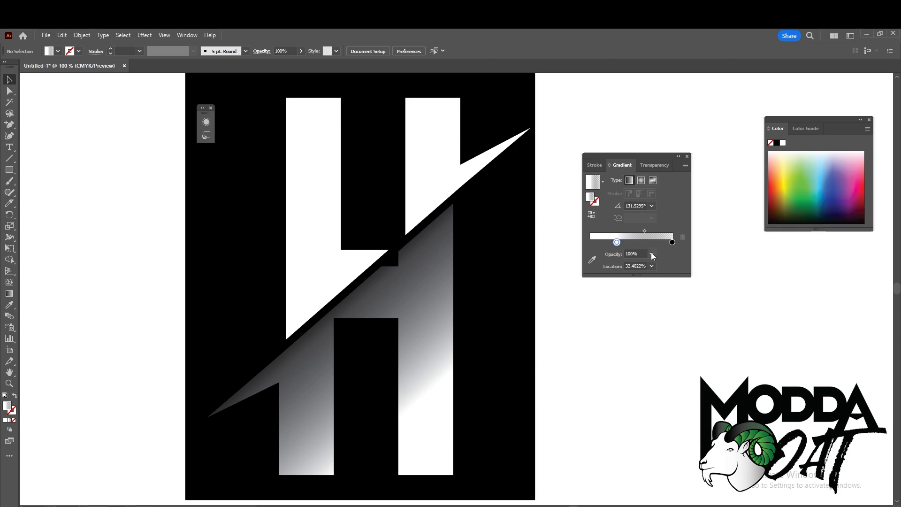
{"action": "left_click", "coordinate": [672, 242]}
{"action": "left_click", "coordinate": [542, 269]}
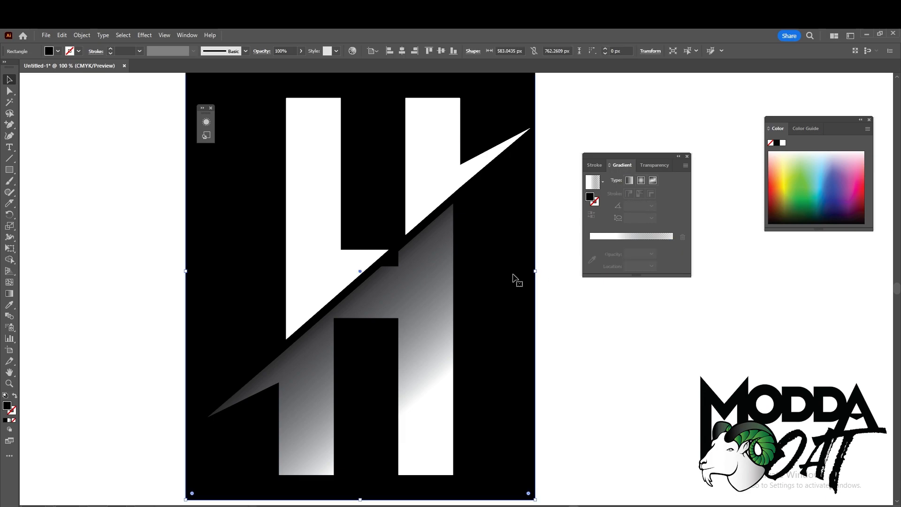
{"action": "mouse_move", "coordinate": [521, 313]}
{"action": "left_mouse_down"}
{"action": "mouse_move", "coordinate": [536, 284]}
{"action": "mouse_move", "coordinate": [553, 302]}
{"action": "mouse_move", "coordinate": [754, 318]}
{"action": "mouse_move", "coordinate": [526, 286]}
{"action": "mouse_move", "coordinate": [544, 316]}
{"action": "mouse_move", "coordinate": [532, 313]}
{"action": "left_mouse_up"}
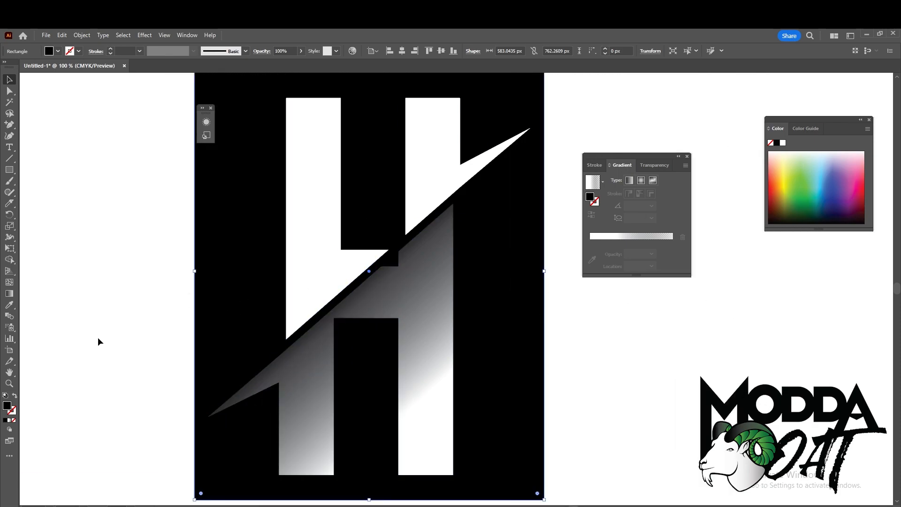
Try several fill colors on the background rectangle, ending with a medium blue, and deselect it.
{"action": "left_click", "coordinate": [794, 169]}
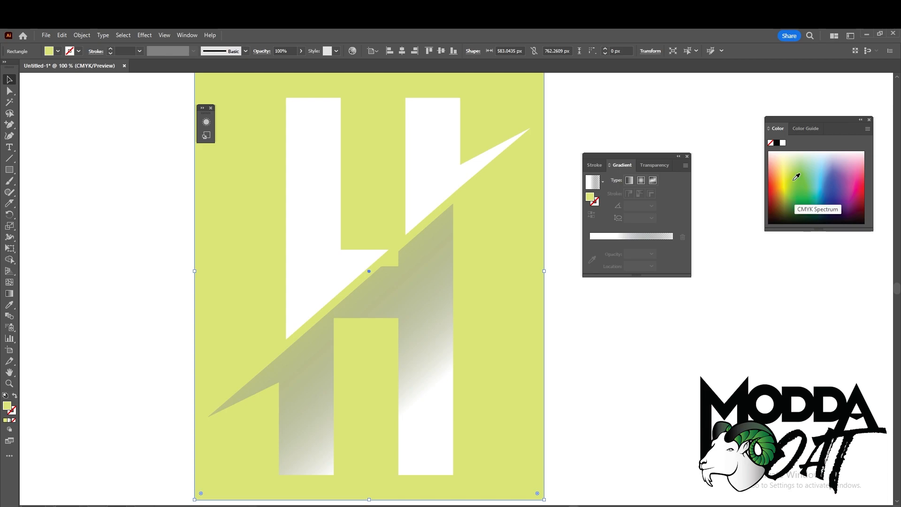
{"action": "left_click", "coordinate": [800, 181]}
{"action": "left_click", "coordinate": [812, 202]}
{"action": "left_click", "coordinate": [817, 218]}
{"action": "left_click", "coordinate": [837, 209]}
{"action": "left_click", "coordinate": [832, 174]}
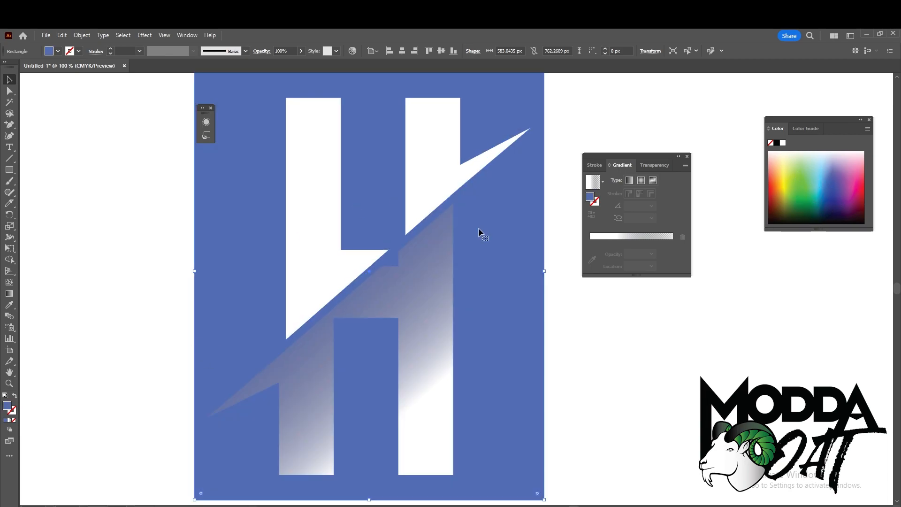
{"action": "left_click", "coordinate": [619, 317]}
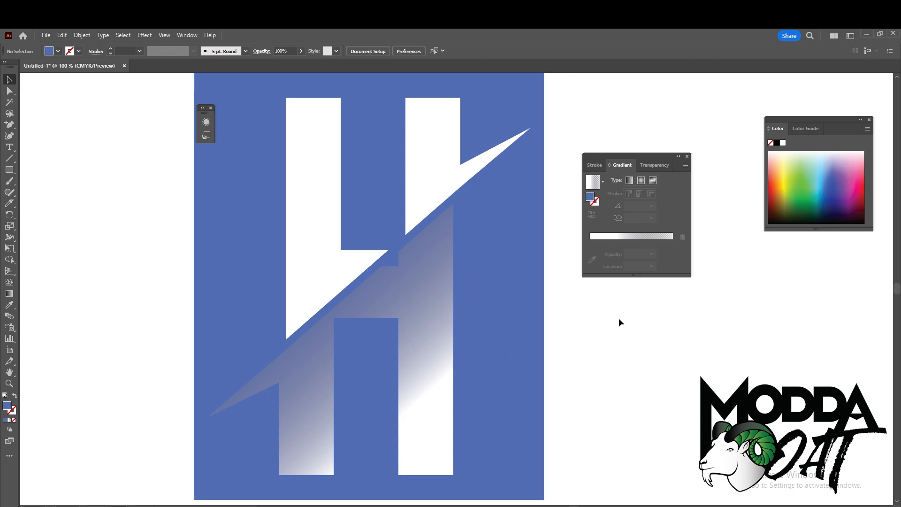
Move the blue background rectangle slightly right and down behind the letter and inspect the lower piece's gradient.
{"action": "left_click_drag", "start_coordinate": [522, 262], "coordinate": [529, 280]}
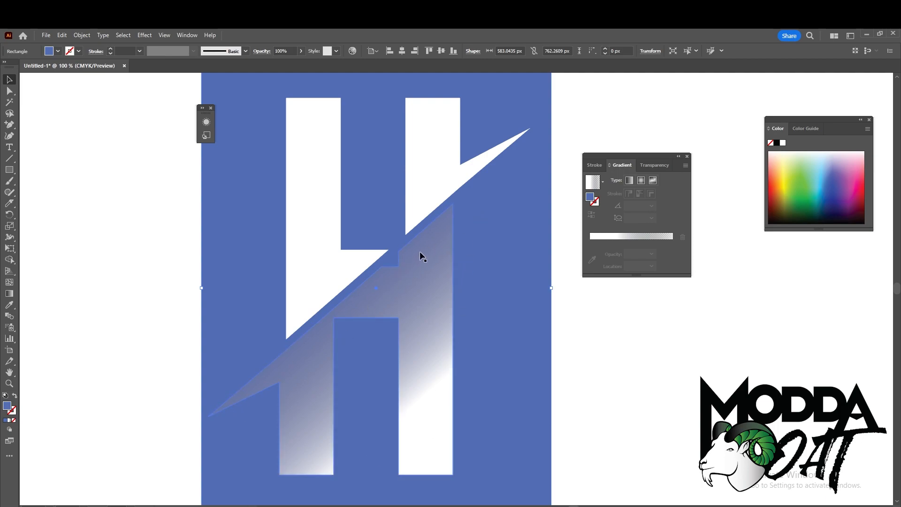
{"action": "left_click", "coordinate": [426, 233]}
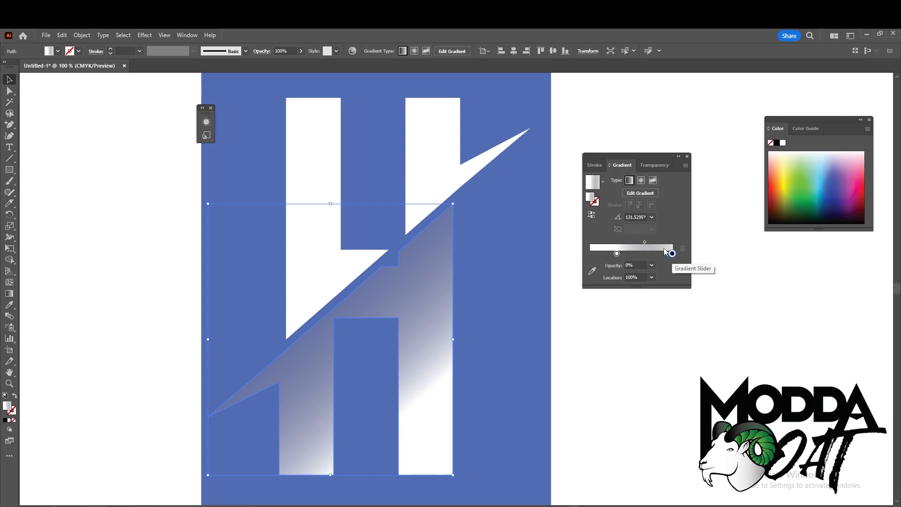
{"action": "left_click_drag", "start_coordinate": [397, 321], "coordinate": [371, 353]}
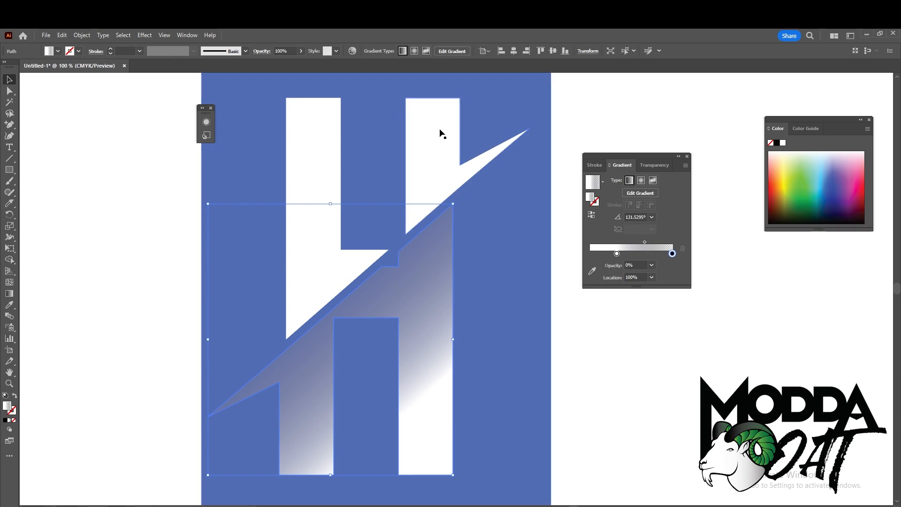
{"action": "left_click", "coordinate": [437, 195], "text": "shift"}
Try other fill colors on the background rectangle, ending with pink, and view the whole design deselected.
{"action": "left_click", "coordinate": [549, 324]}
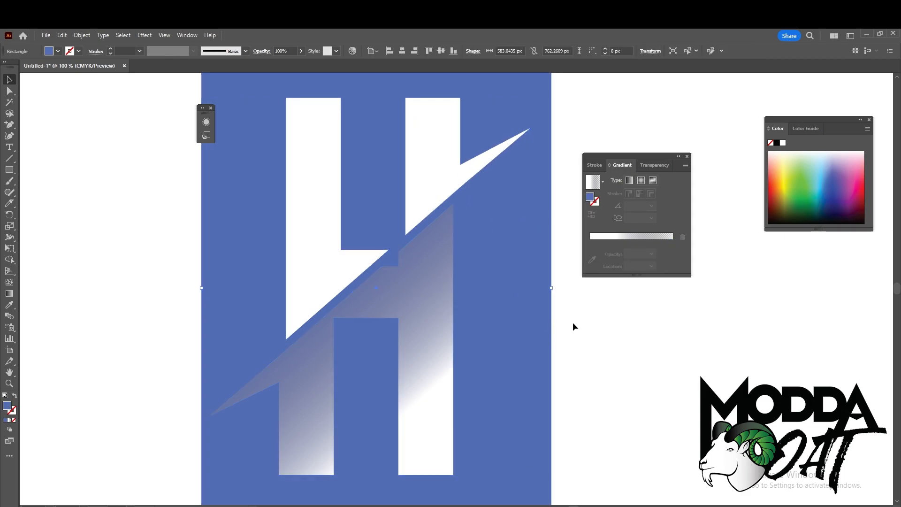
{"action": "left_click", "coordinate": [807, 179]}
{"action": "left_click", "coordinate": [836, 190]}
{"action": "left_click", "coordinate": [851, 168]}
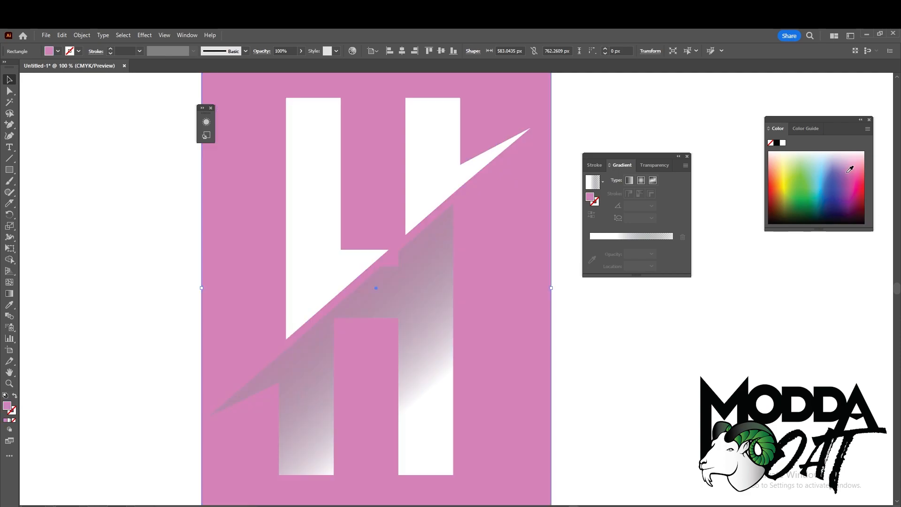
{"action": "left_click", "coordinate": [582, 384]}
{"action": "scroll", "coordinate": [444, 261], "scroll_direction": "down", "scroll_amount": 2}
{"action": "scroll", "coordinate": [468, 276], "scroll_direction": "up", "scroll_amount": 1}
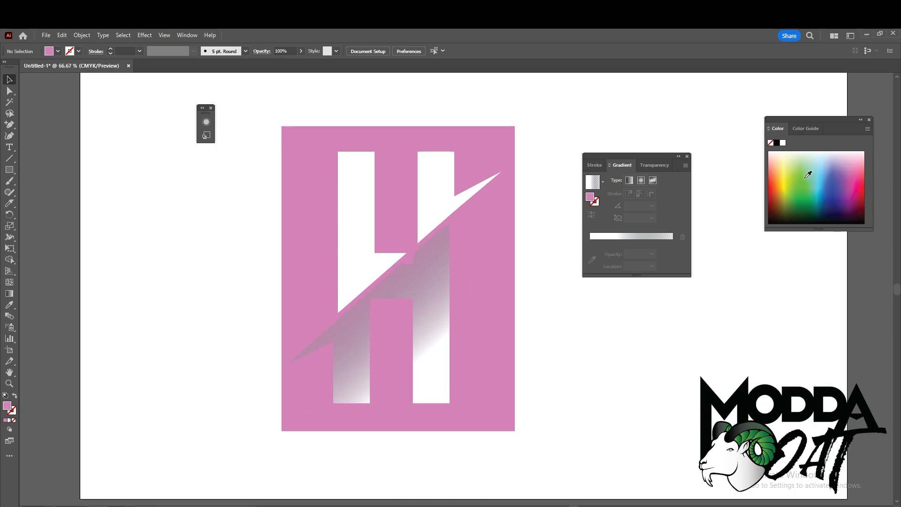
Fill the background rectangle with light blue and view the design at 100% zoom.
{"action": "left_click", "coordinate": [476, 322]}
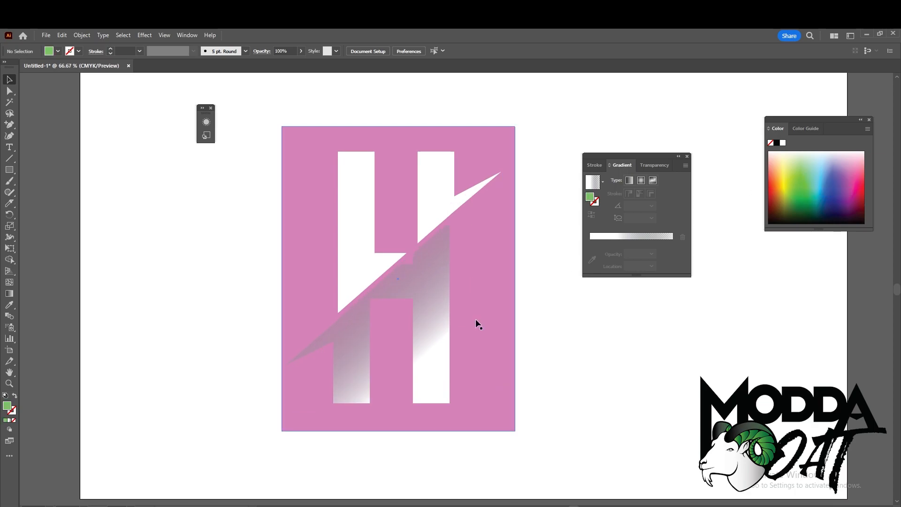
{"action": "left_click", "coordinate": [815, 167]}
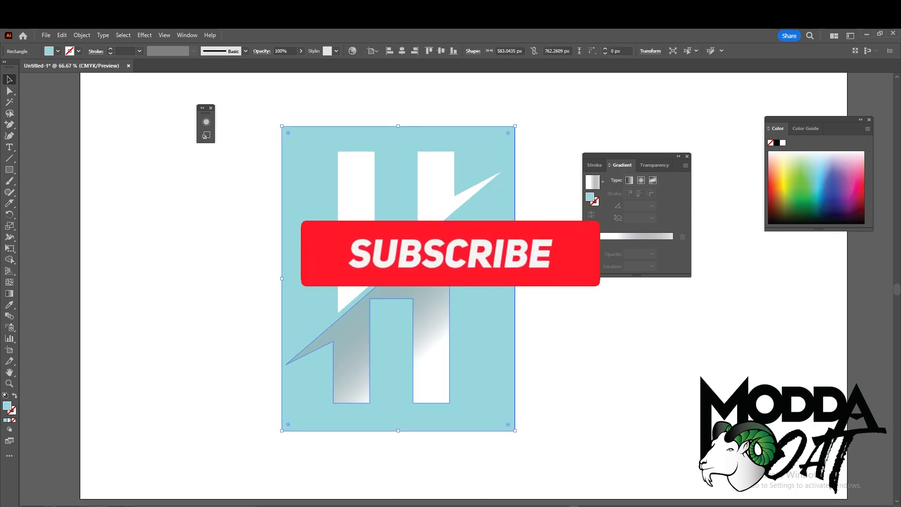
{"action": "key", "text": "ctrl+1"}
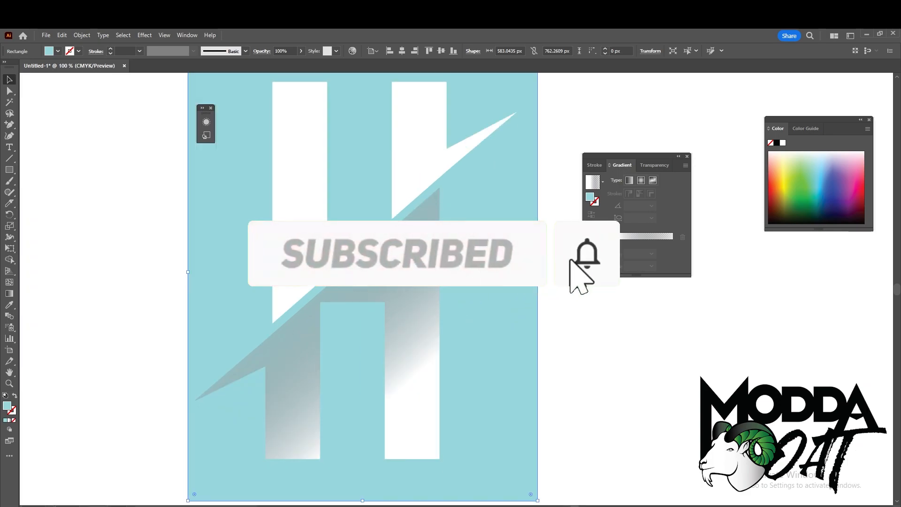